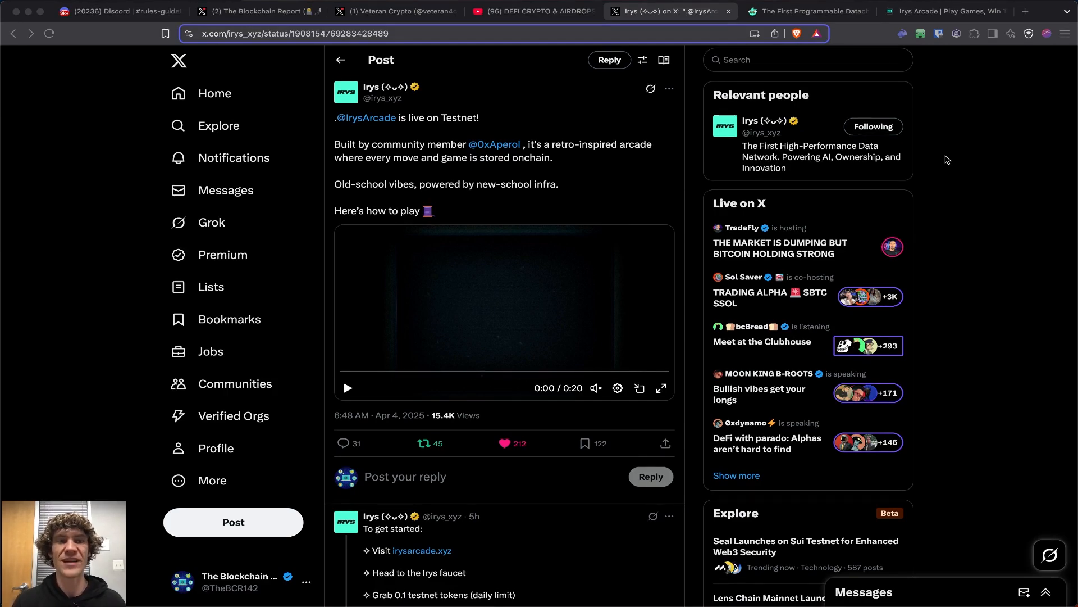
pyautogui.scroll(-3, 974, 224)
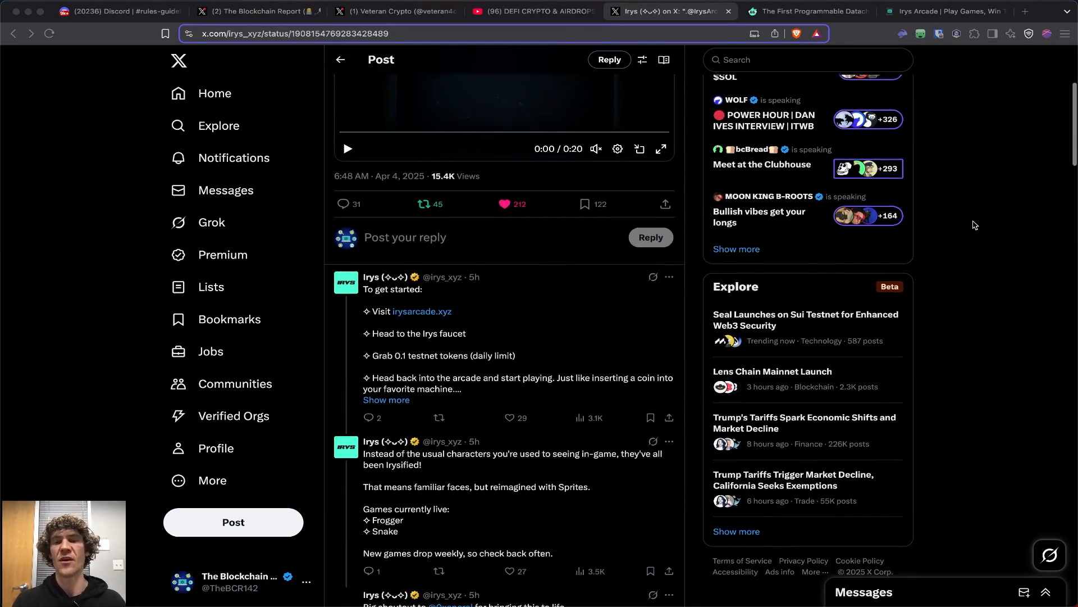
pyautogui.scroll(1, 648, 385)
pyautogui.scroll(-2, 648, 385)
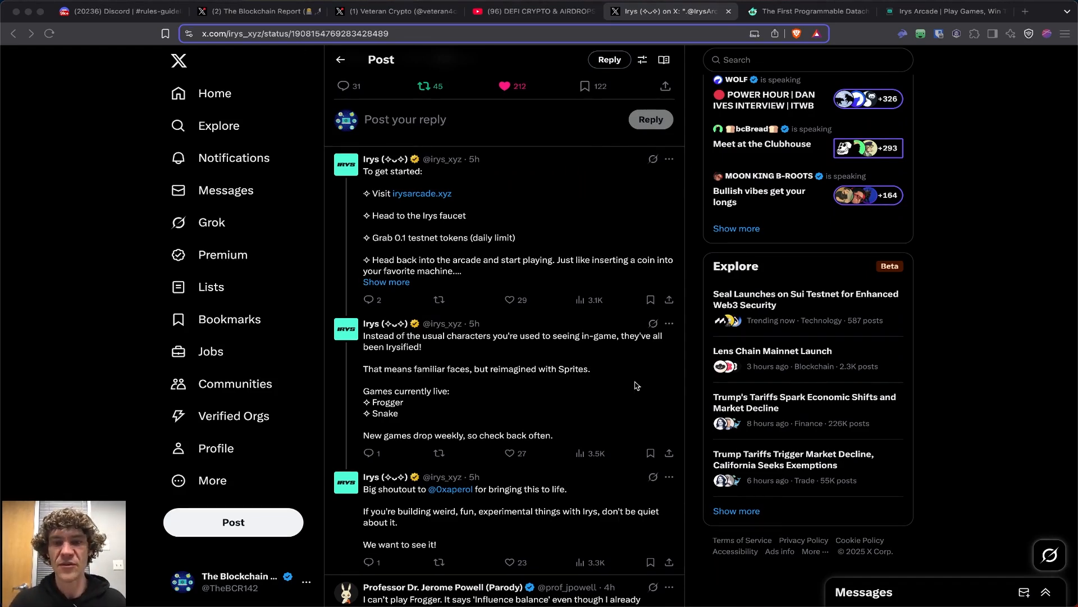
pyautogui.scroll(-1, 636, 384)
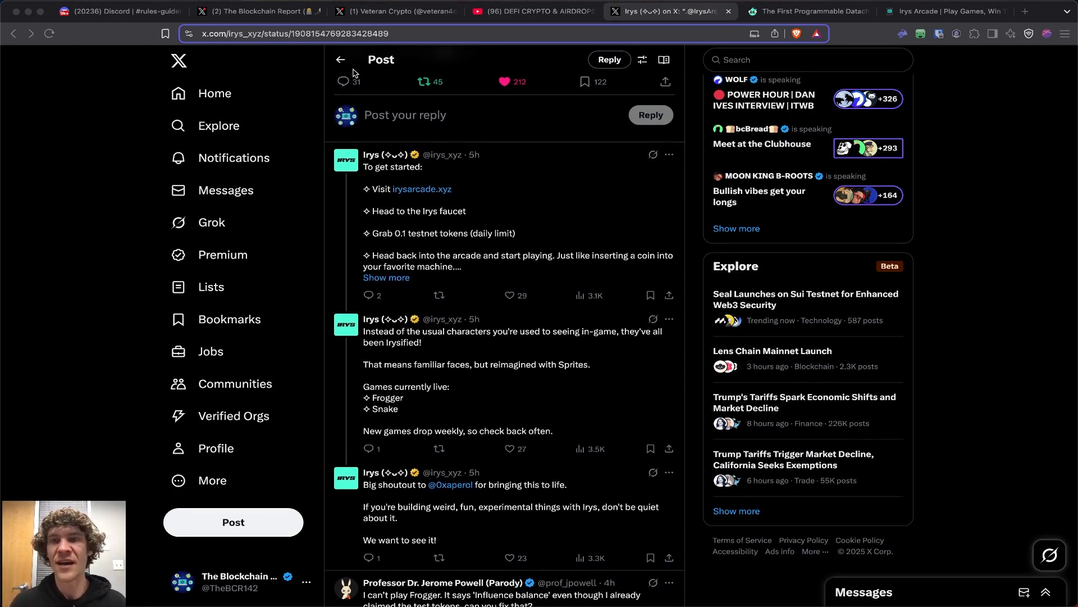
# - Review the Discord welcome question and rules channel, then go to The Blockchain Report's X profile
pyautogui.click(118, 10)
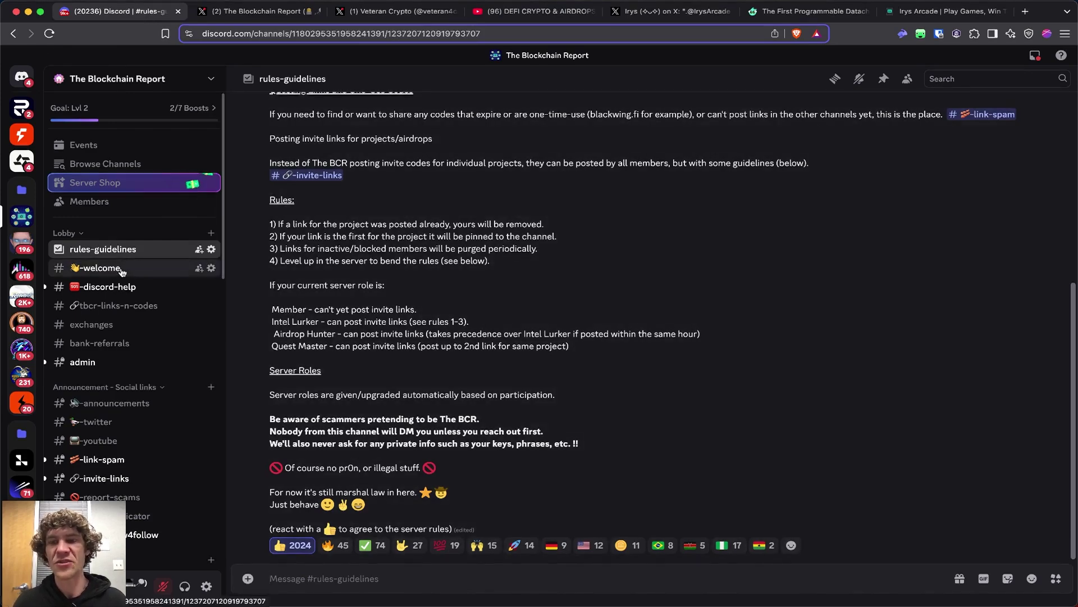
pyautogui.click(101, 267)
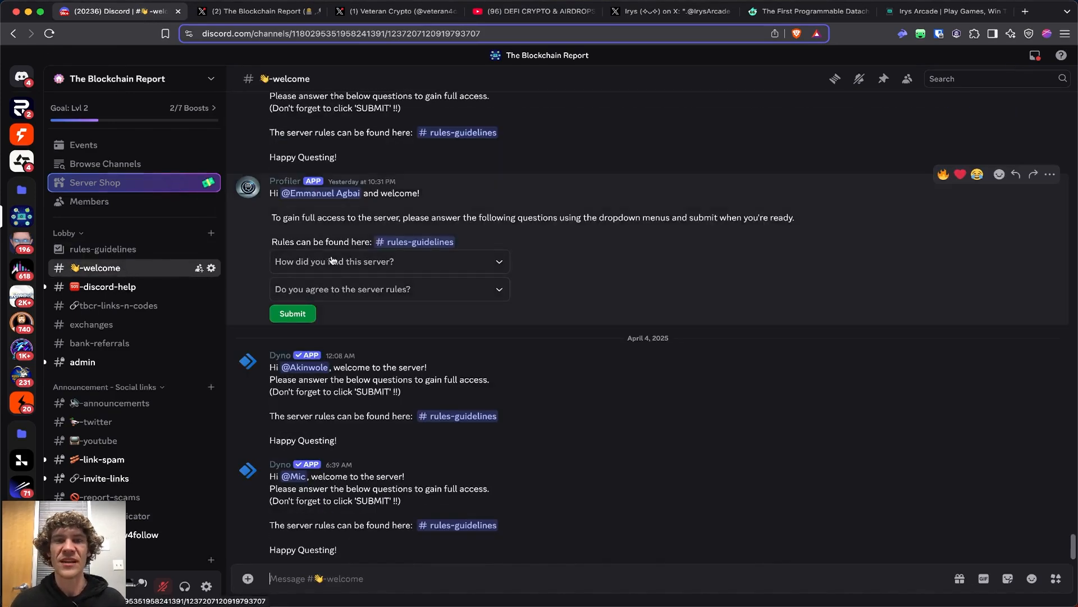
pyautogui.click(457, 261)
pyautogui.click(459, 325)
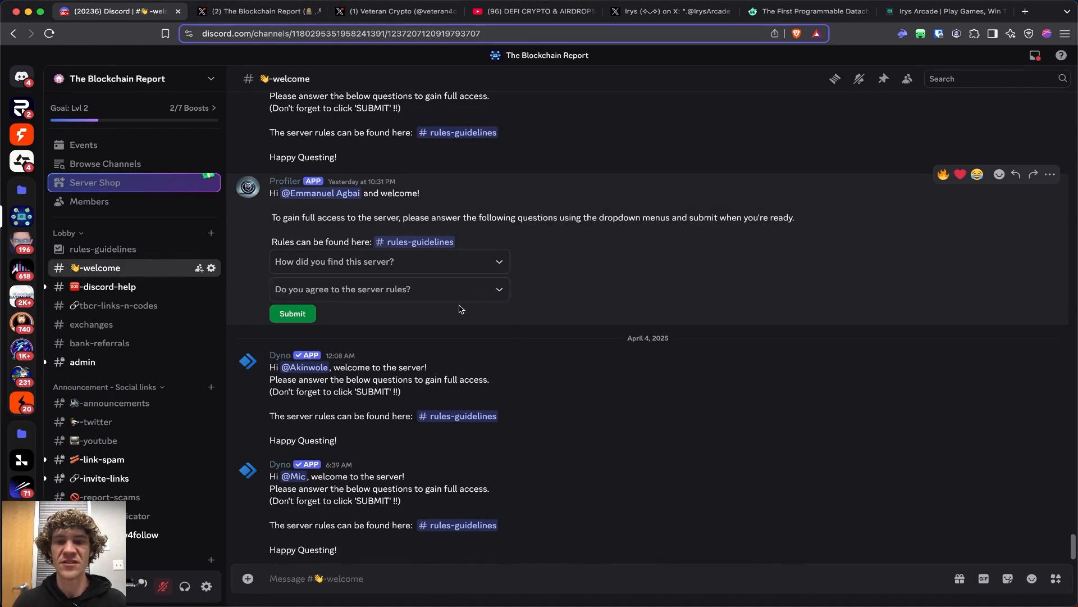
pyautogui.click(103, 248)
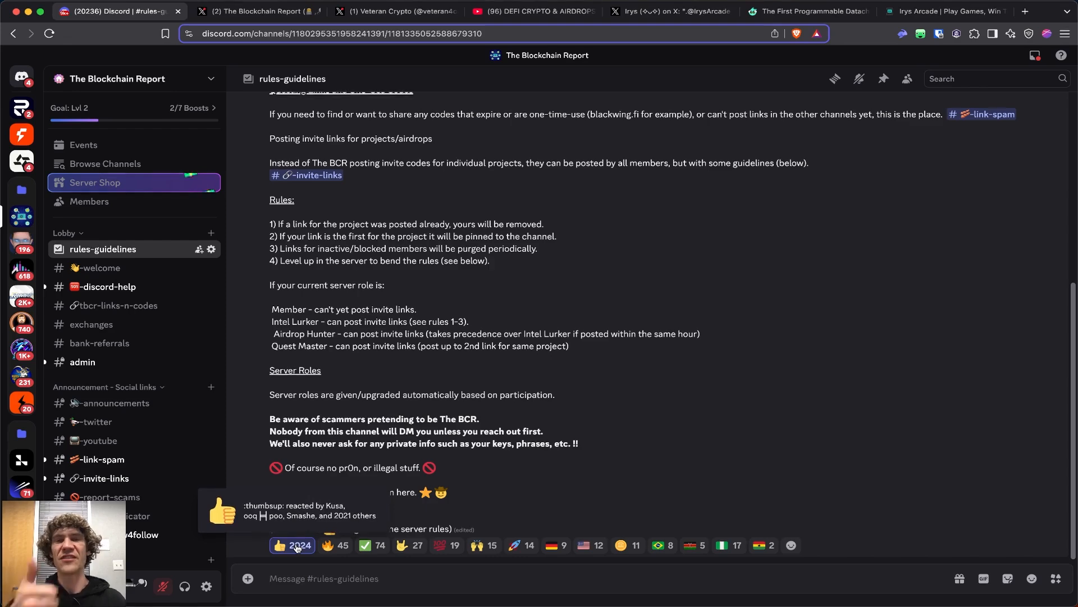
pyautogui.scroll(-5, 102, 481)
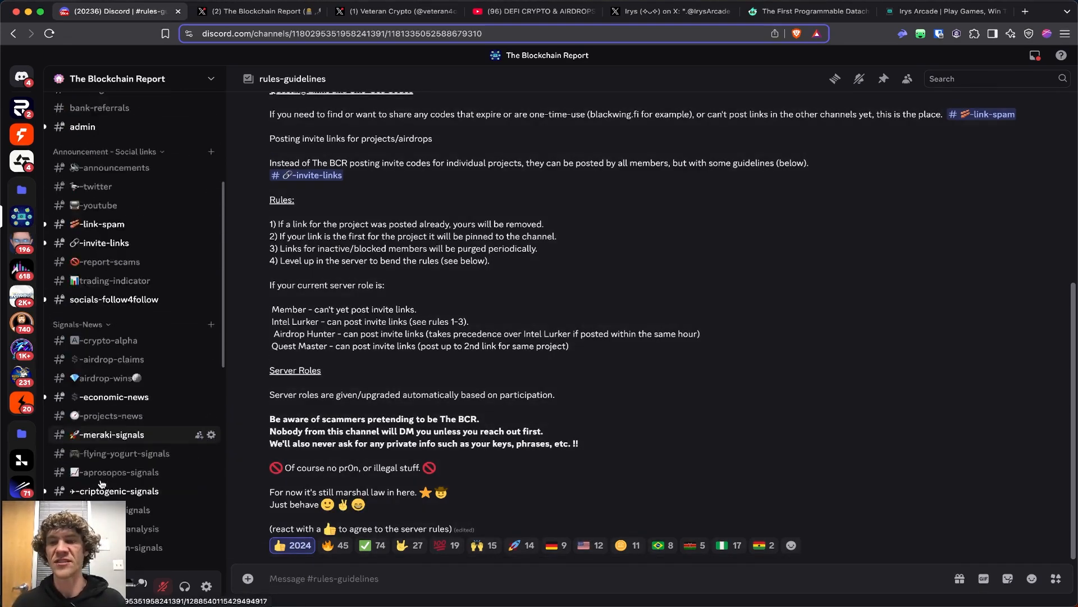
pyautogui.scroll(-5, 102, 481)
pyautogui.scroll(-5, 102, 481)
pyautogui.scroll(-3, 102, 481)
pyautogui.scroll(15, 101, 481)
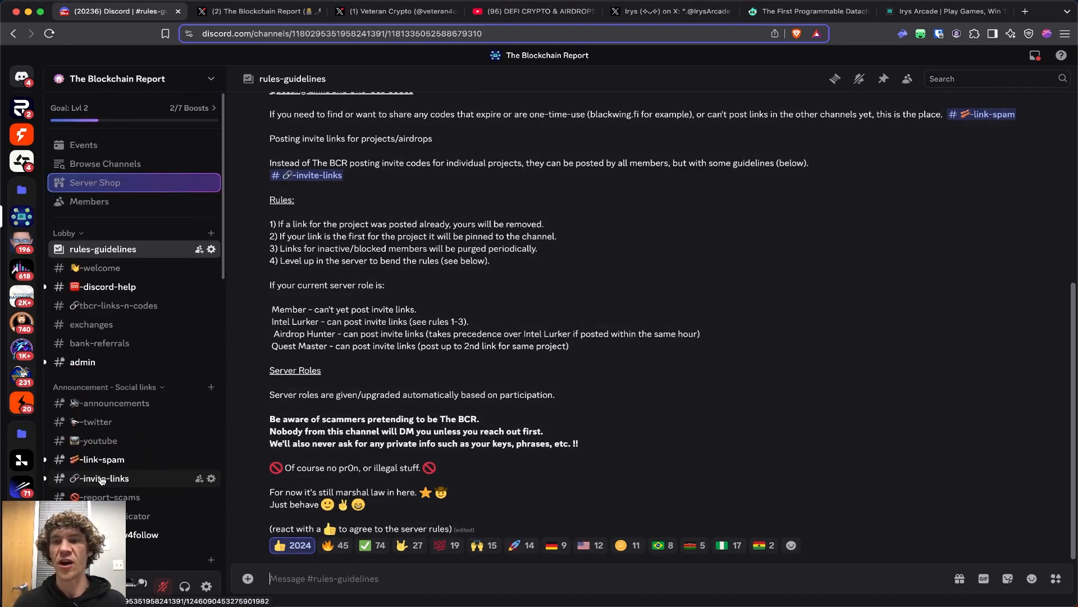
pyautogui.click(268, 11)
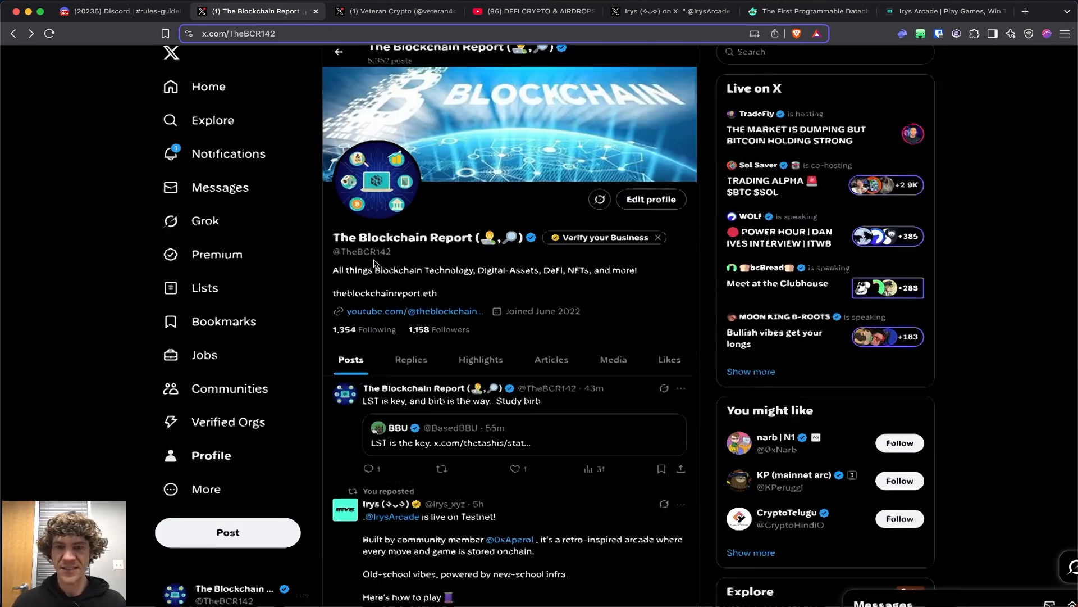
# - Zoom the Blockchain Report profile header, then visit Veteran Crypto's X profile and its YouTube channel
pyautogui.press('super+plus')
pyautogui.press('super+plus')
pyautogui.press('super+plus')
pyautogui.press('super+0')
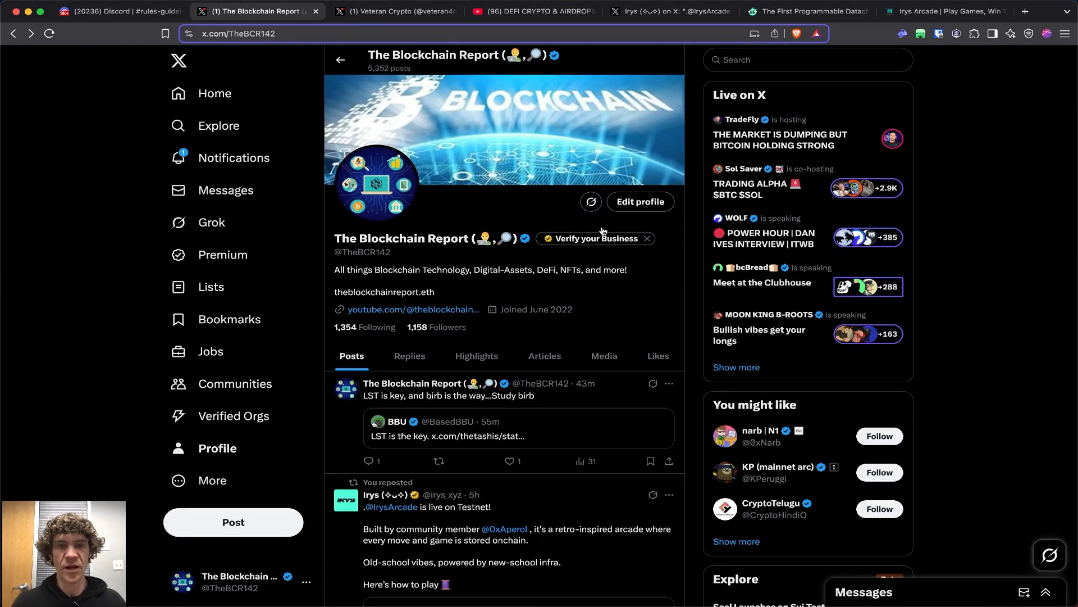
pyautogui.click(397, 11)
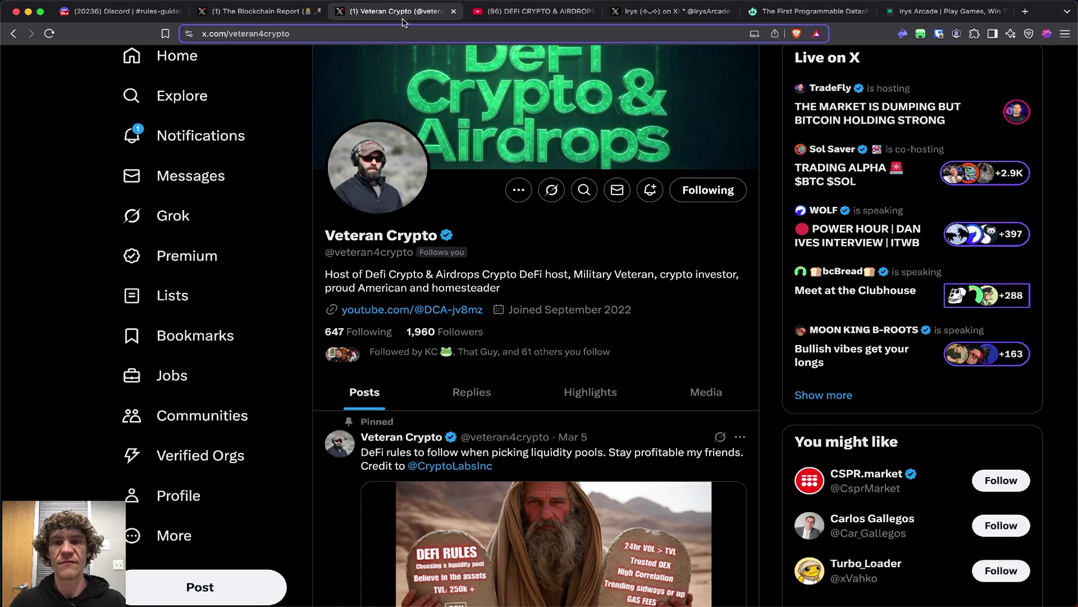
pyautogui.click(533, 12)
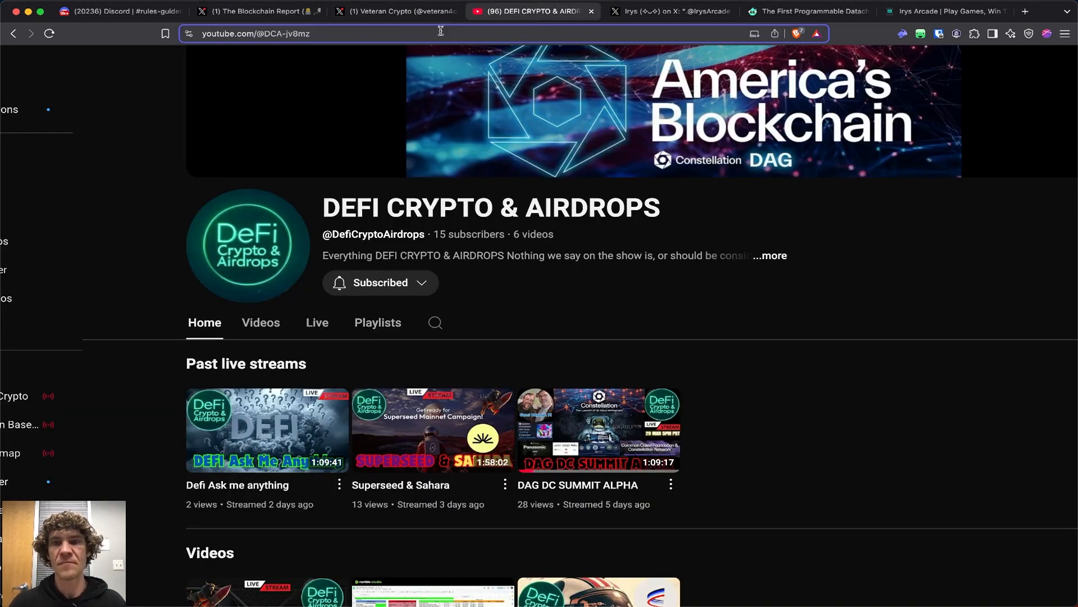
pyautogui.click(419, 11)
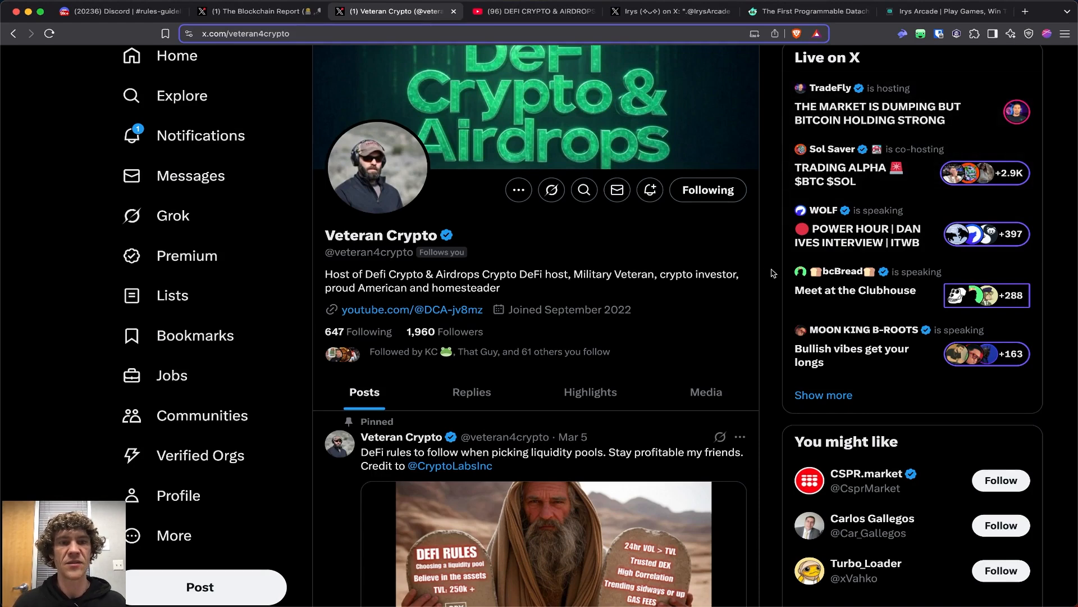
# - Flip between Veteran Crypto, The Blockchain Report and the DEFI CRYPTO & AIRDROPS YouTube channel, ending on YouTube
pyautogui.click(531, 12)
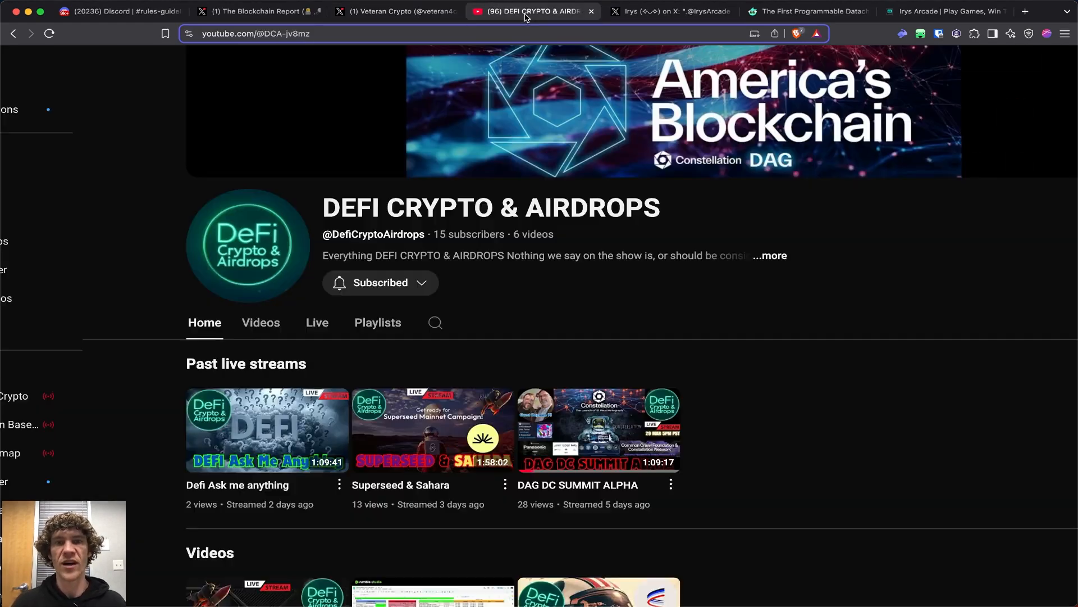
pyautogui.click(396, 11)
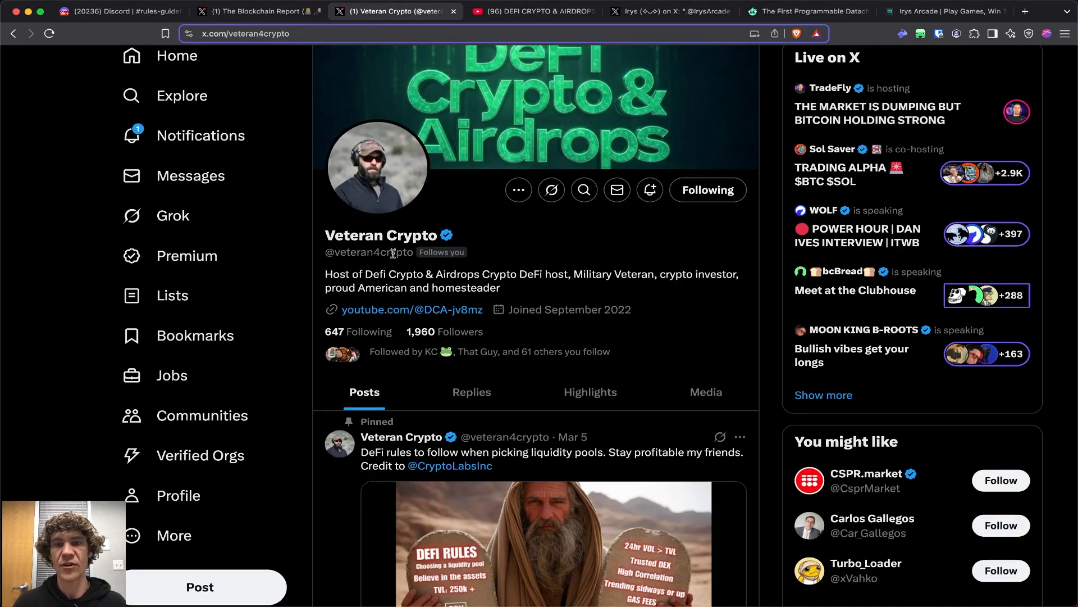
pyautogui.click(301, 11)
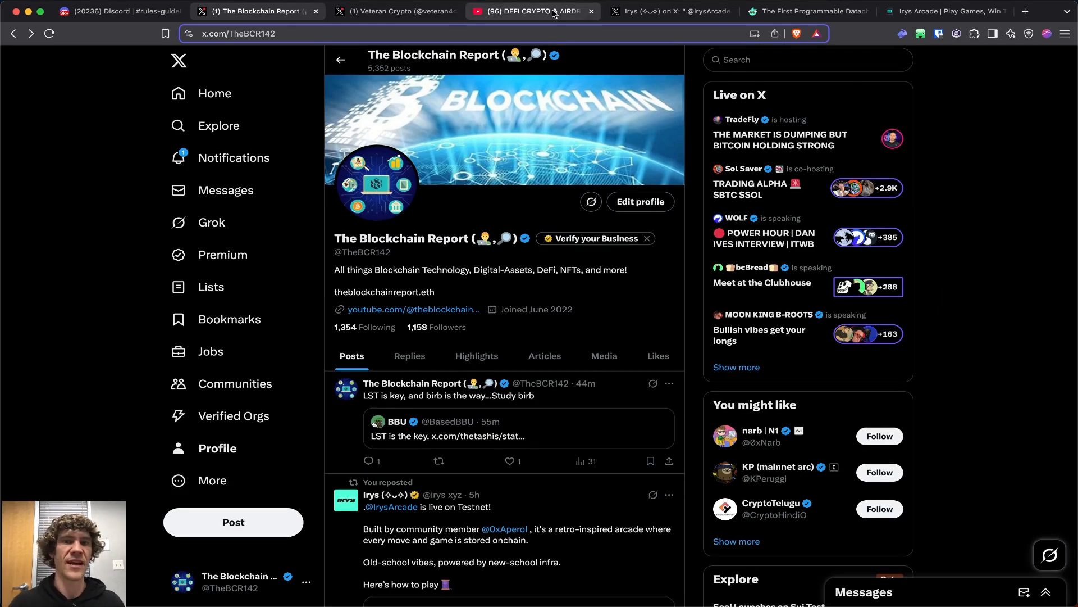
pyautogui.click(553, 11)
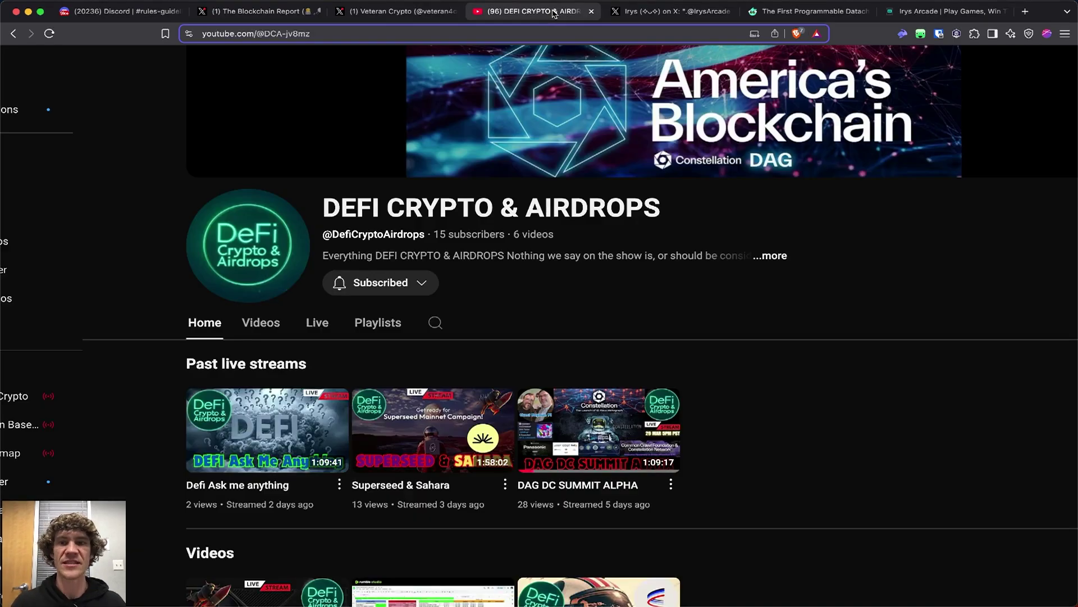
pyautogui.click(657, 11)
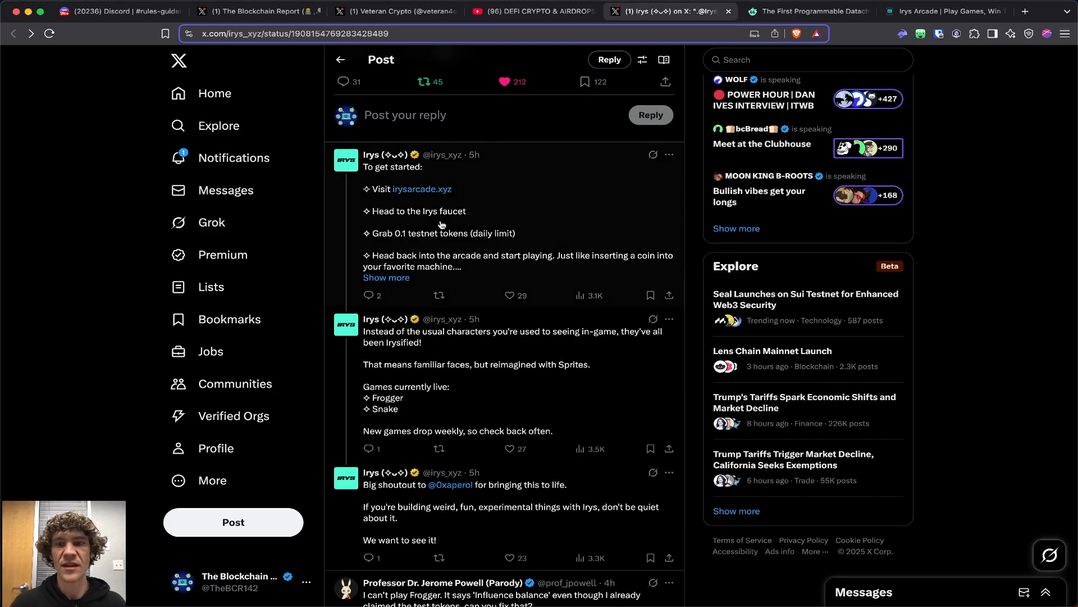
pyautogui.click(511, 234)
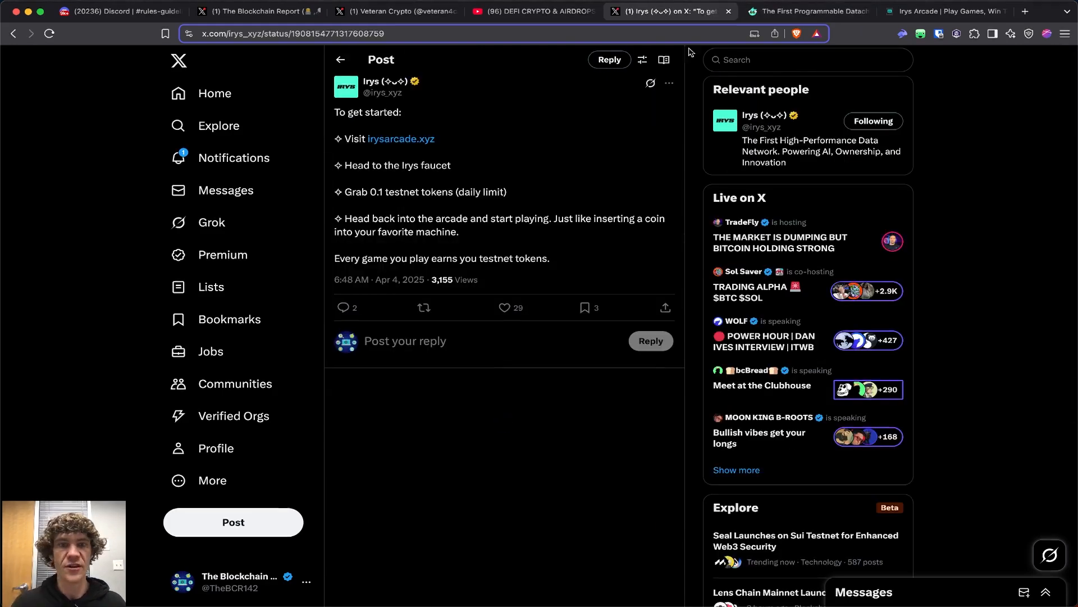
pyautogui.click(823, 11)
pyautogui.click(936, 11)
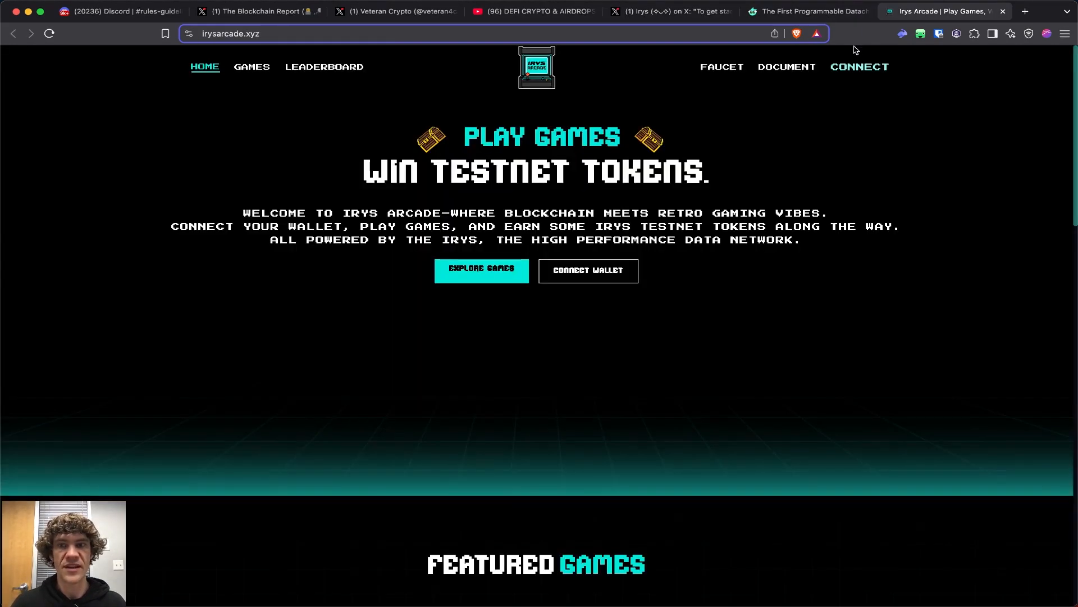
pyautogui.click(805, 11)
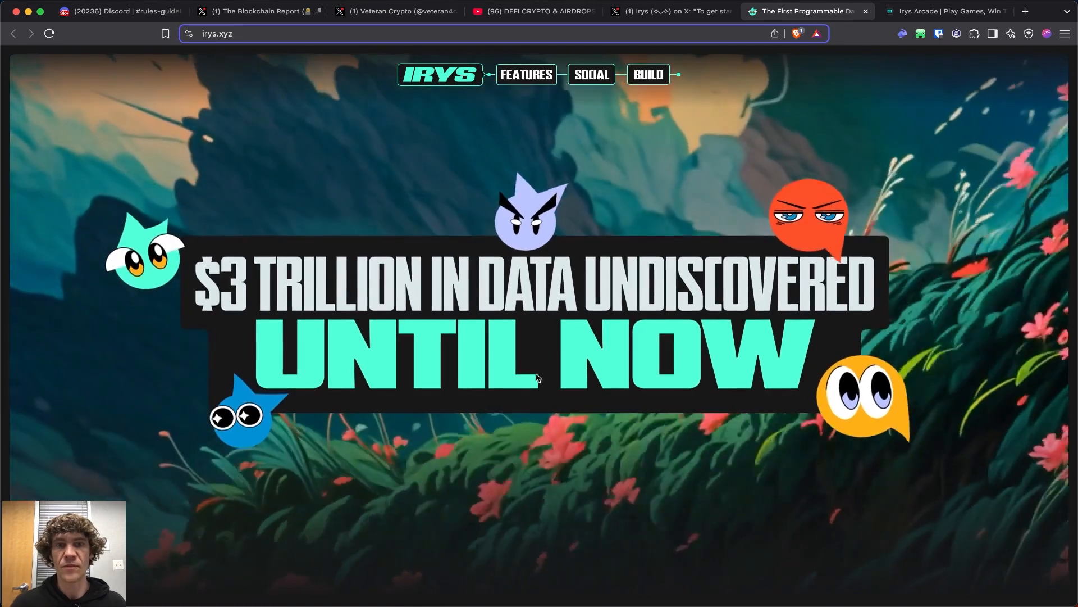
pyautogui.scroll(-5, 522, 332)
pyautogui.scroll(-2, 590, 380)
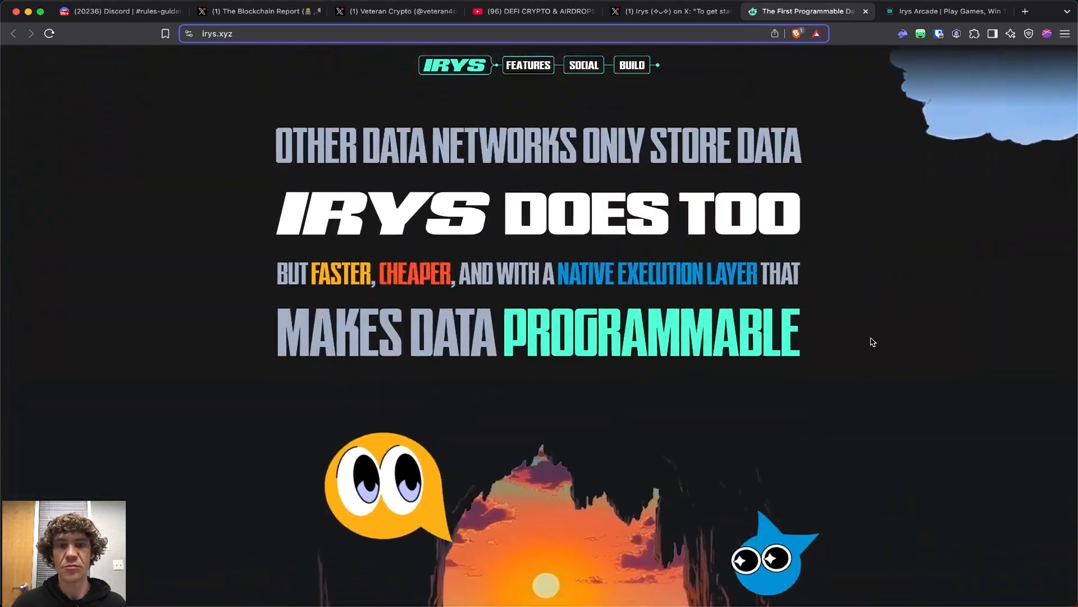
pyautogui.scroll(-5, 615, 414)
pyautogui.scroll(-5, 506, 337)
pyautogui.scroll(-2, 337, 295)
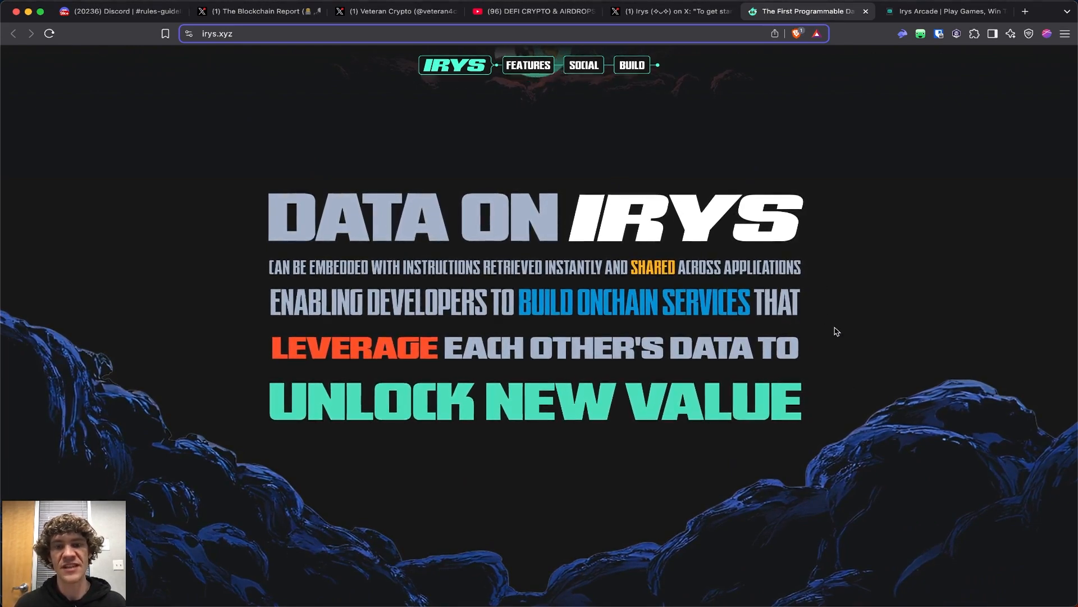
pyautogui.scroll(-5, 834, 332)
pyautogui.scroll(-5, 834, 332)
pyautogui.scroll(-4, 834, 331)
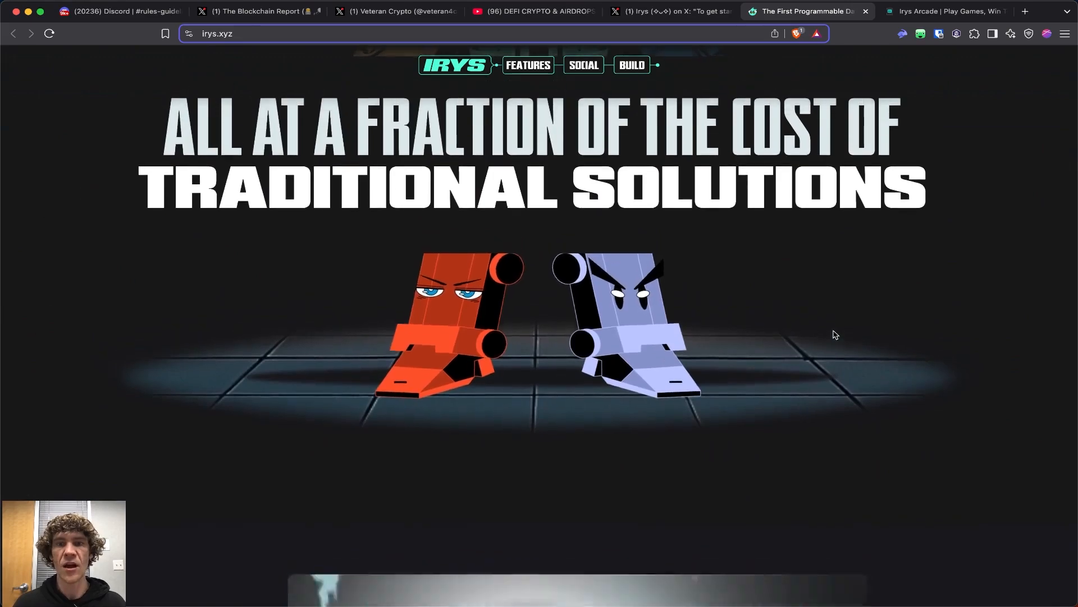
pyautogui.scroll(-3, 835, 335)
pyautogui.scroll(-5, 834, 334)
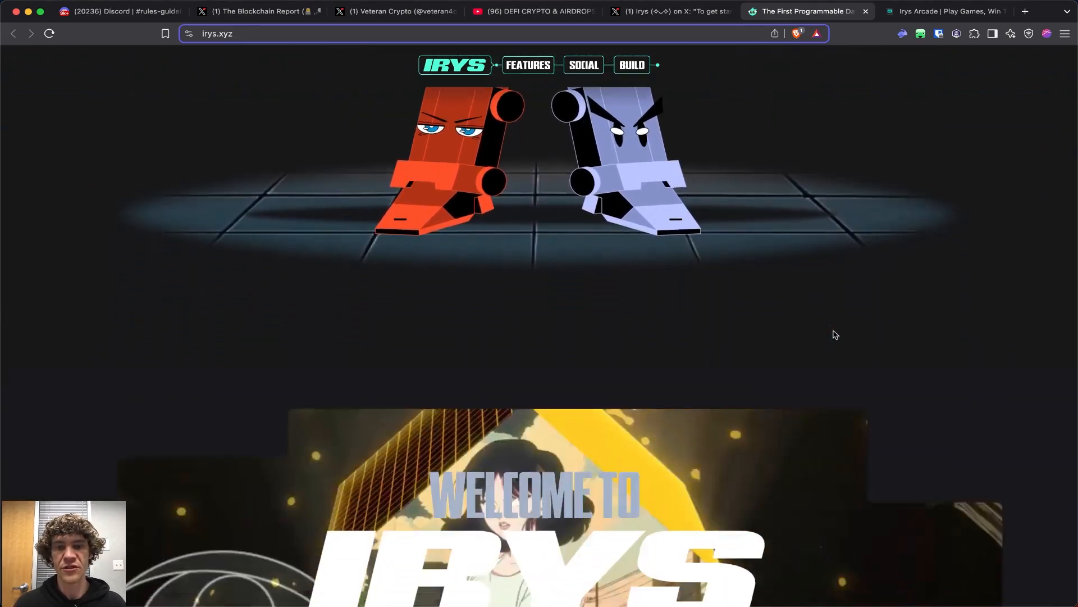
pyautogui.scroll(-5, 834, 335)
pyautogui.scroll(-3, 834, 334)
pyautogui.scroll(-3, 835, 335)
pyautogui.scroll(-5, 833, 334)
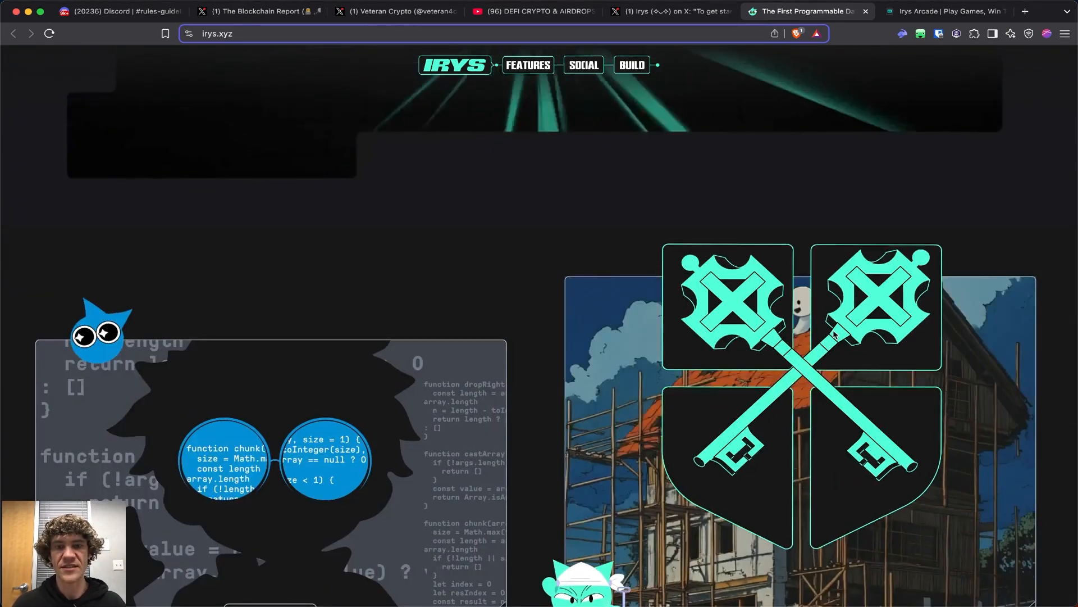
pyautogui.scroll(-3, 834, 337)
pyautogui.scroll(4, 836, 355)
pyautogui.scroll(3, 837, 354)
pyautogui.scroll(1, 927, 379)
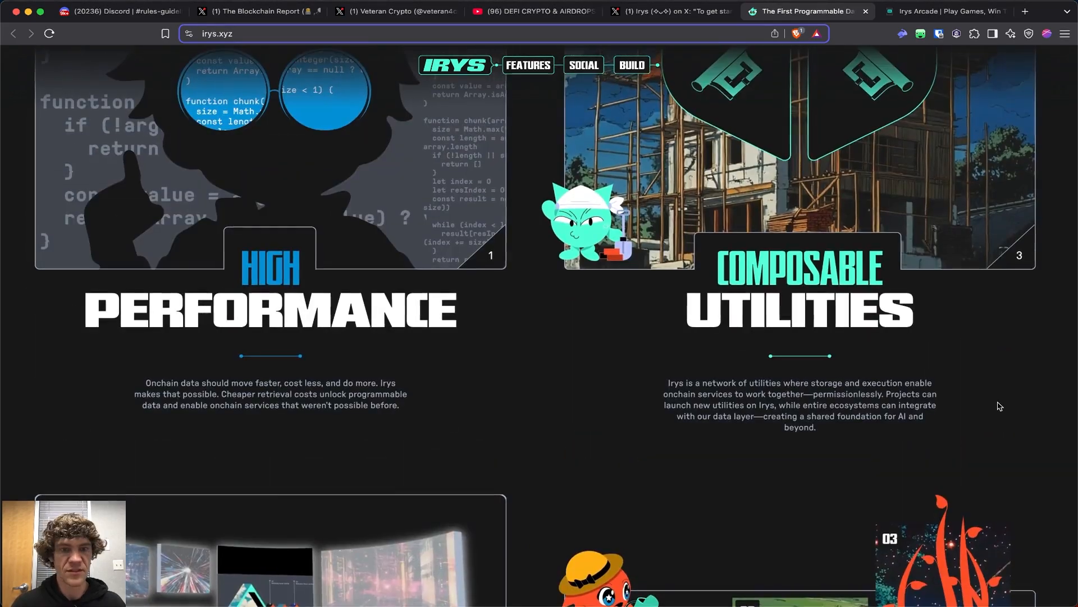
pyautogui.scroll(-5, 999, 404)
pyautogui.scroll(-3, 999, 405)
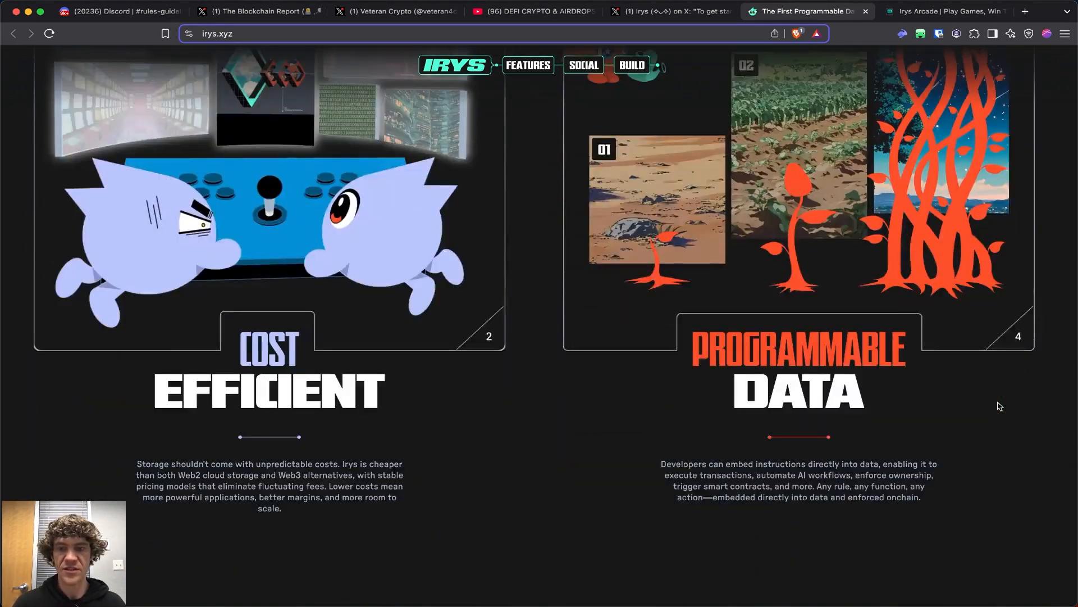
pyautogui.scroll(-2, 1000, 405)
pyautogui.scroll(-3, 1000, 406)
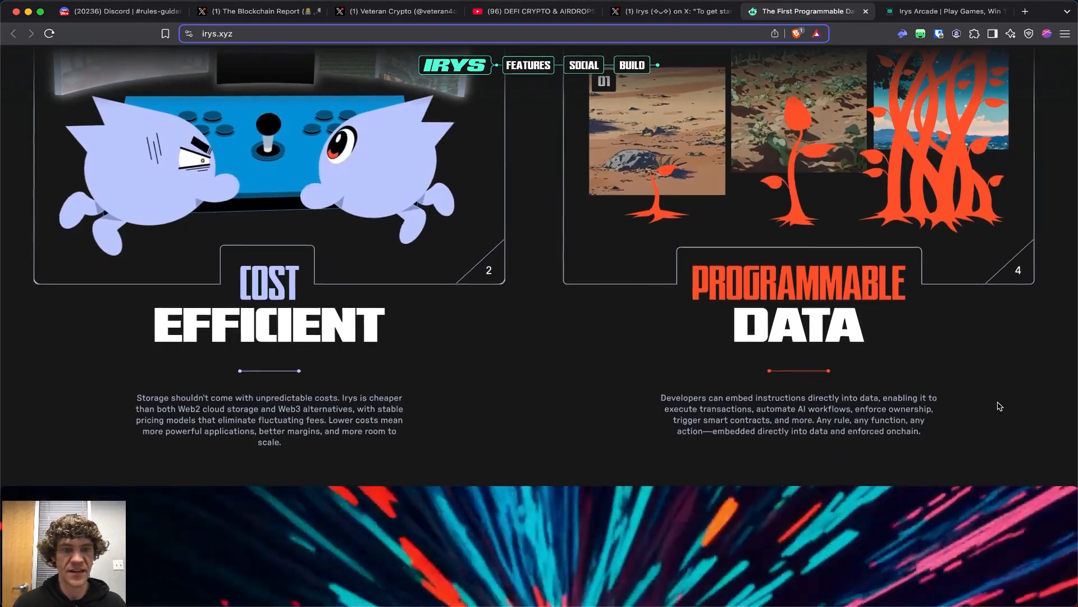
pyautogui.scroll(-5, 999, 406)
pyautogui.scroll(-6, 999, 405)
pyautogui.scroll(-3, 999, 406)
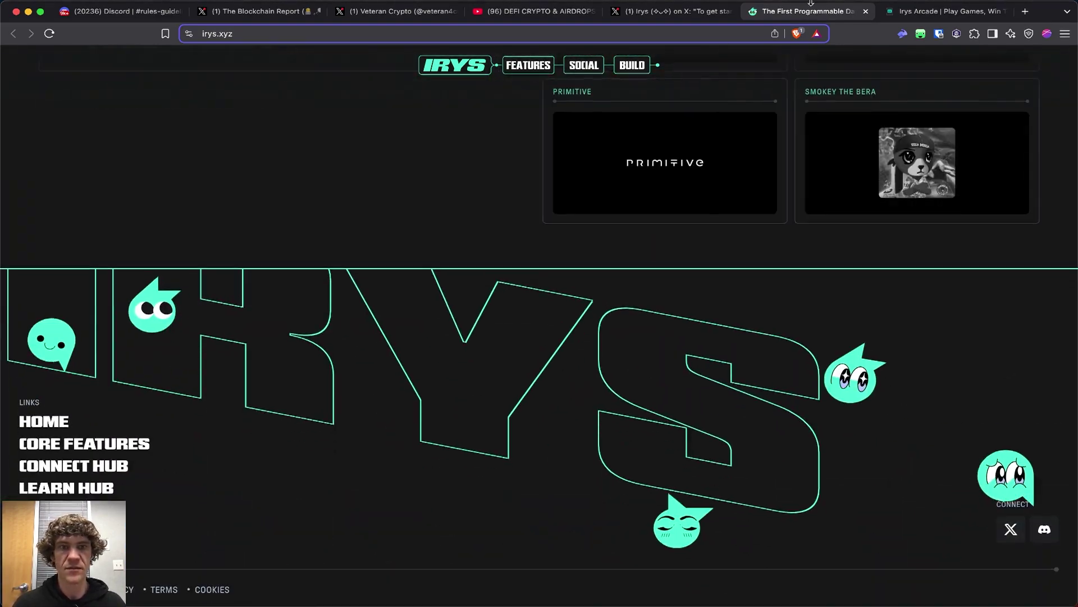
# - Close the irys.xyz tab and open the Irys reply post listing the live games Frogger and Snake
pyautogui.click(867, 12)
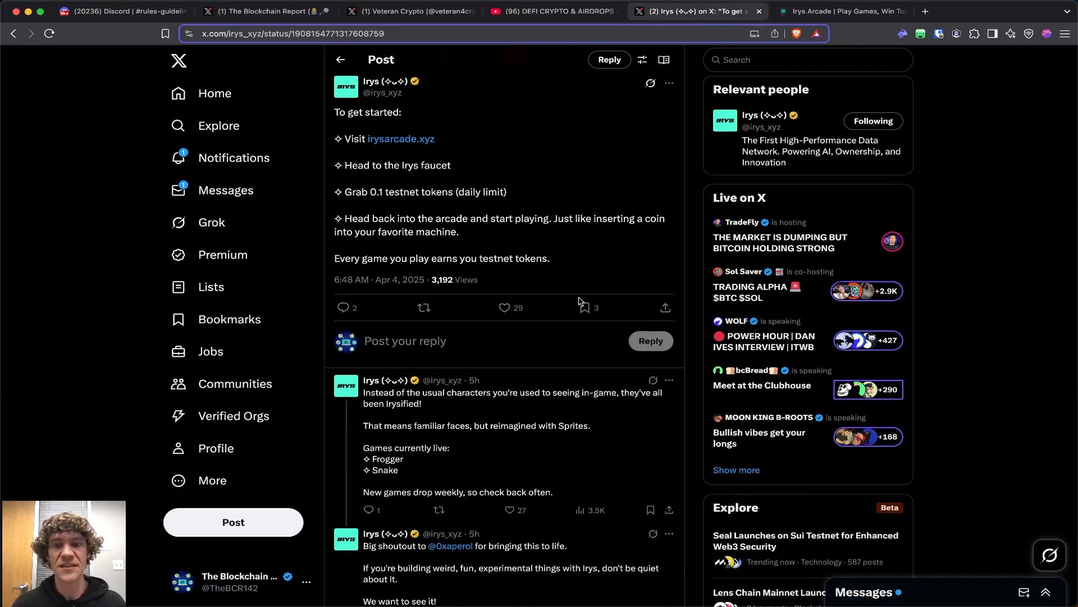
pyautogui.click(581, 412)
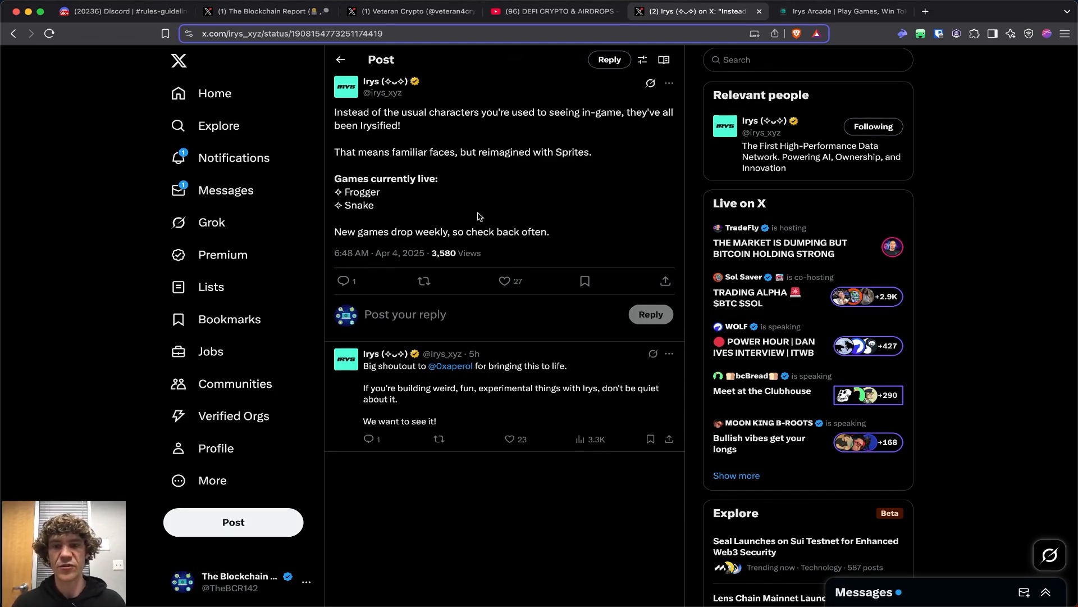
# - Connect the Rabby wallet to Irys Arcade, open Arcade Games, and launch the testnet faucet
pyautogui.click(842, 11)
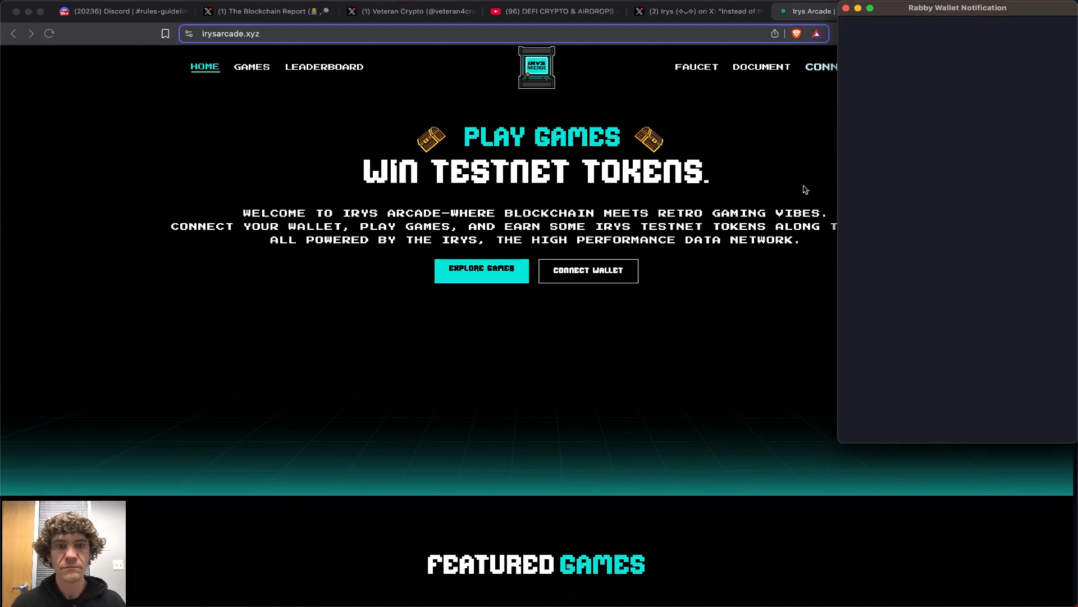
pyautogui.click(884, 135)
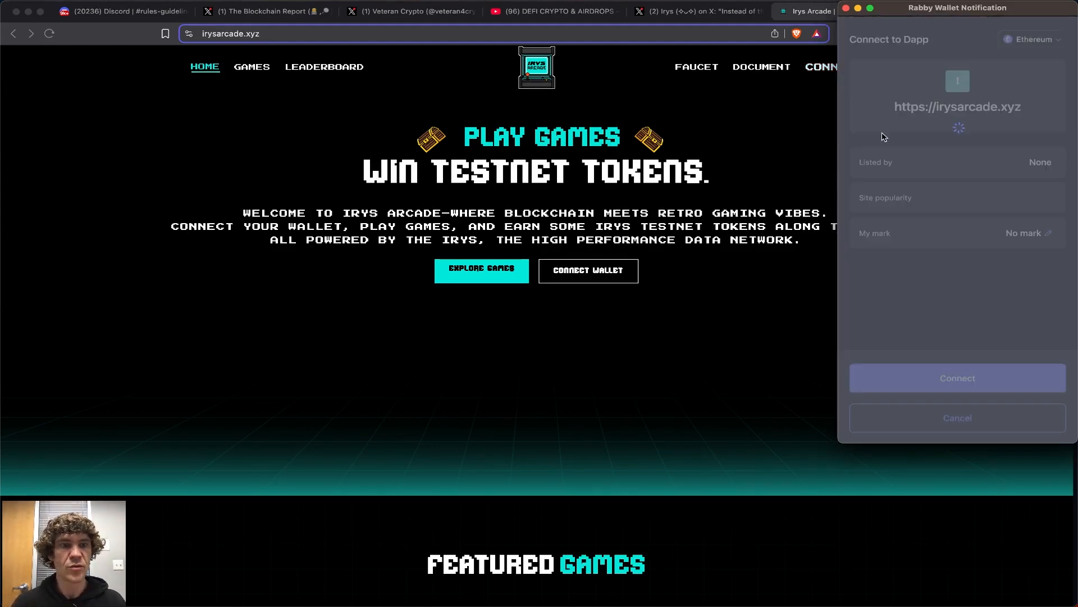
pyautogui.click(957, 378)
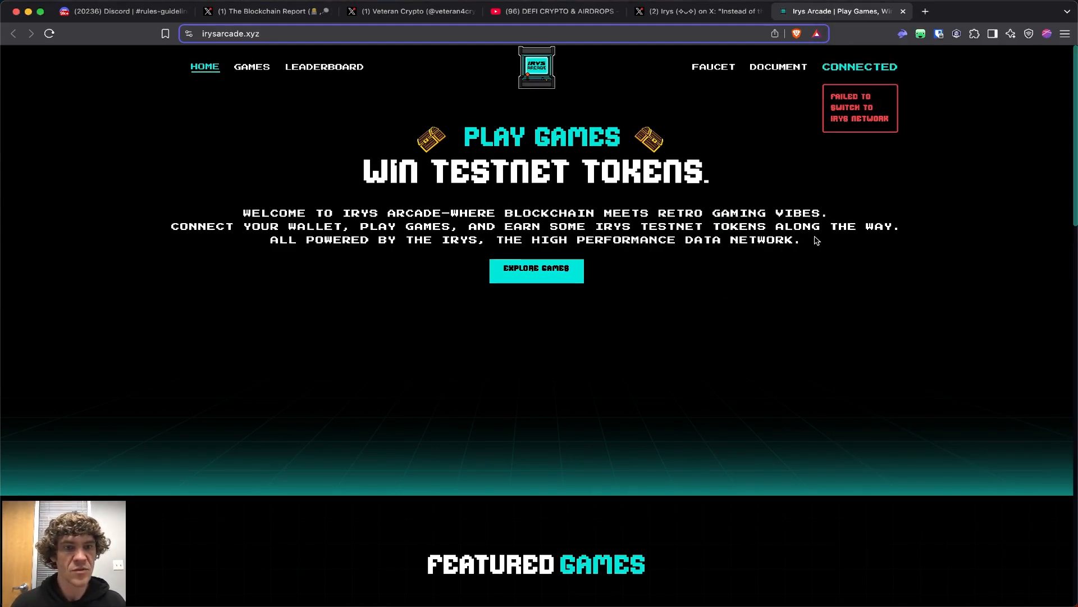
pyautogui.click(556, 268)
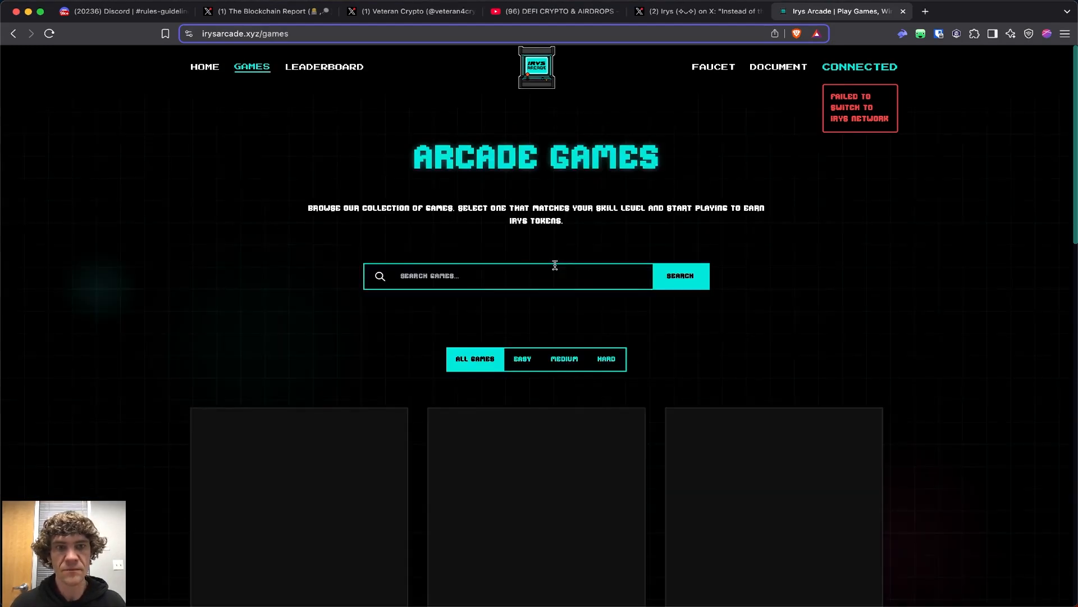
pyautogui.click(714, 67)
pyautogui.hotkey('ctrl', 'shift', 'Tab')
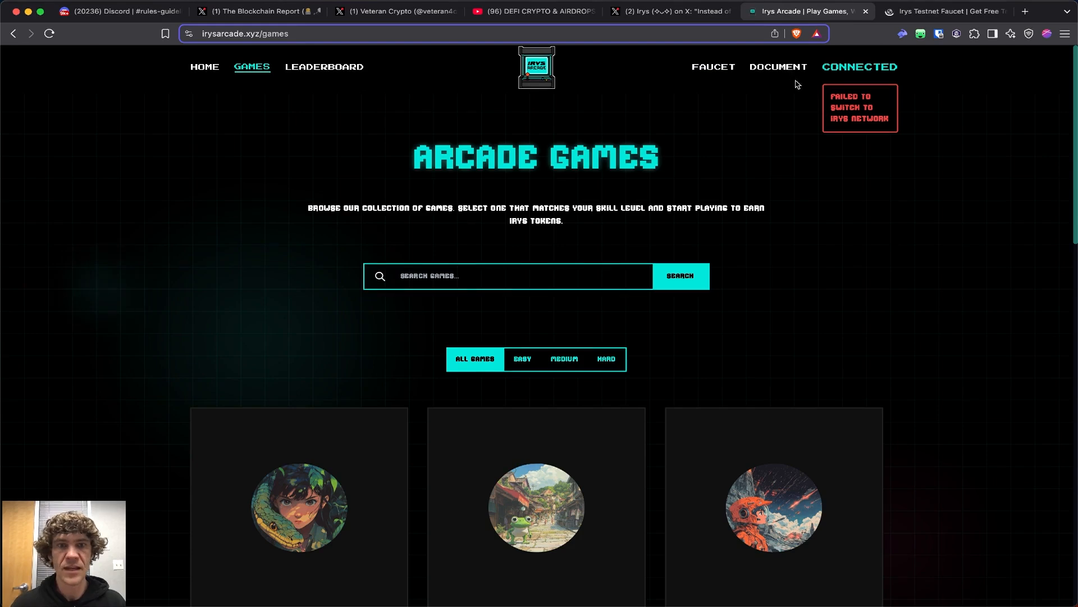
# - Paste the Rabby wallet address into the Irys Faucet, pass the Cloudflare captcha and request IRYS tokens
pyautogui.click(713, 66)
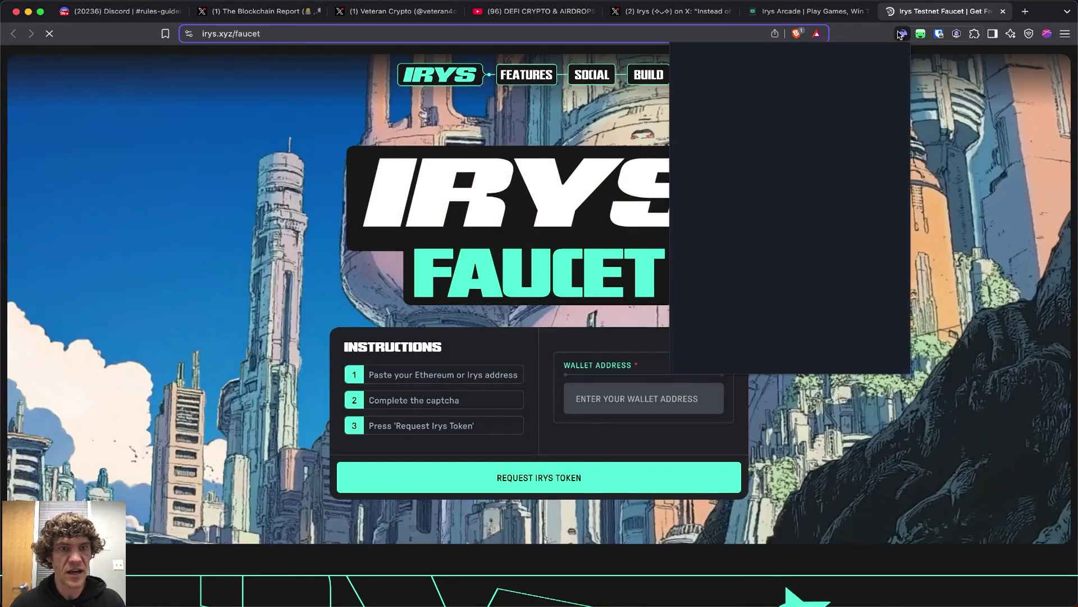
pyautogui.click(902, 34)
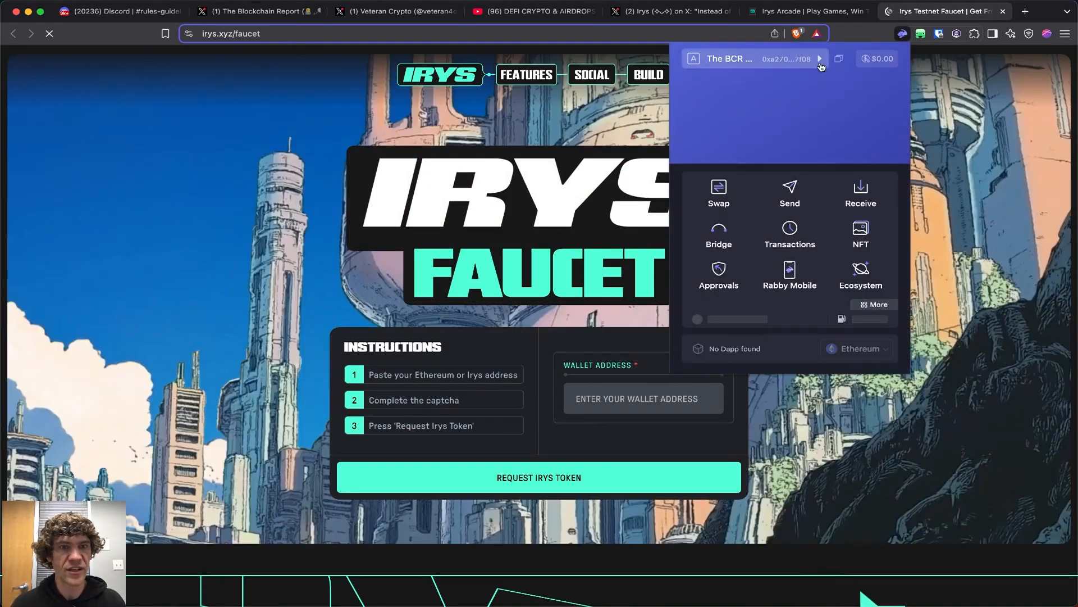
pyautogui.click(821, 65)
pyautogui.click(621, 399)
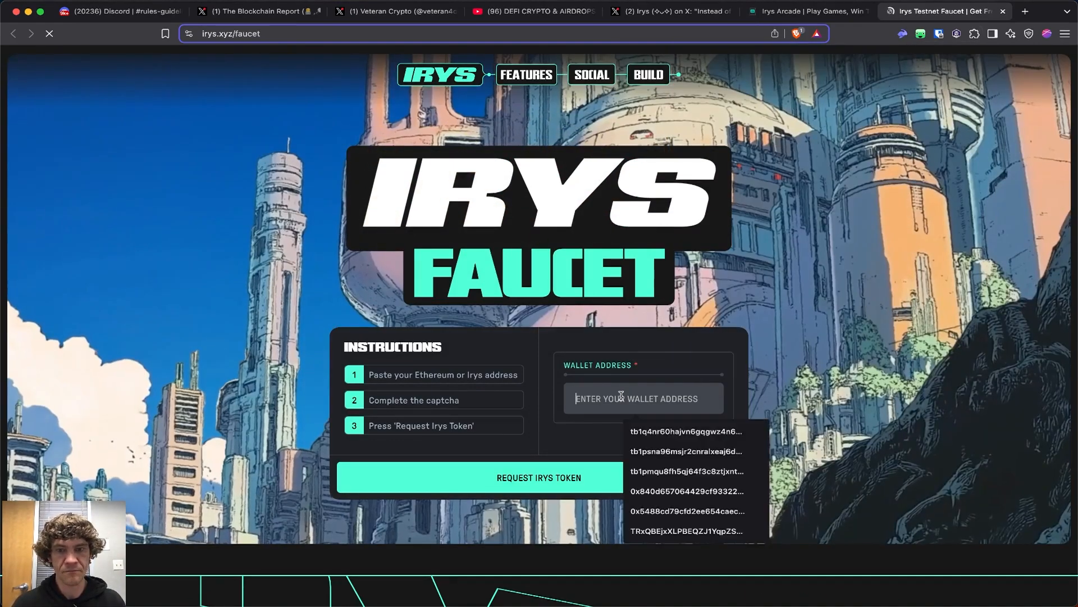
pyautogui.press('super+v')
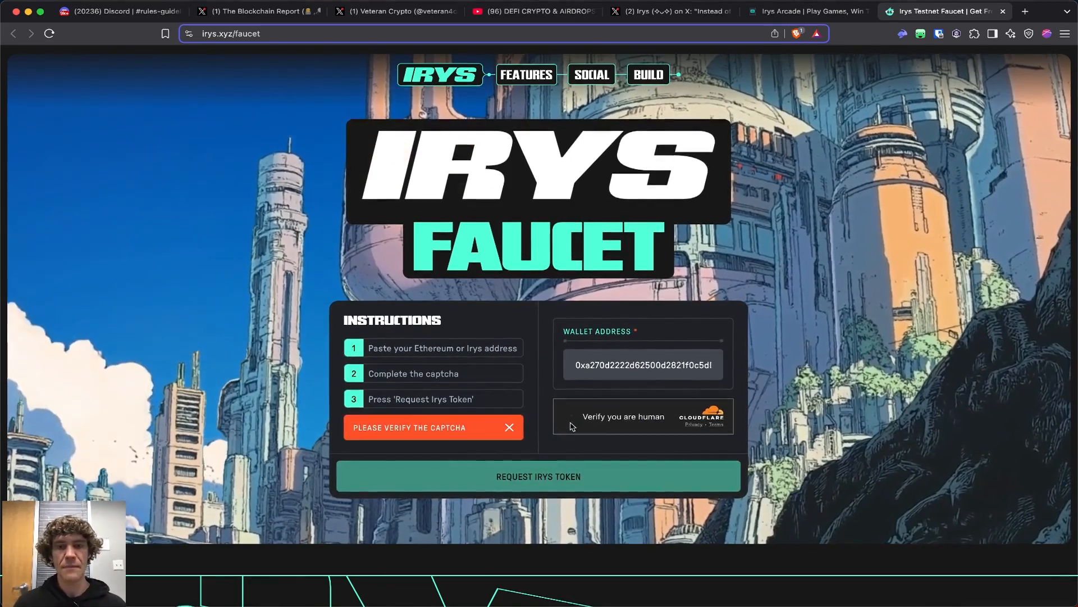
pyautogui.click(567, 416)
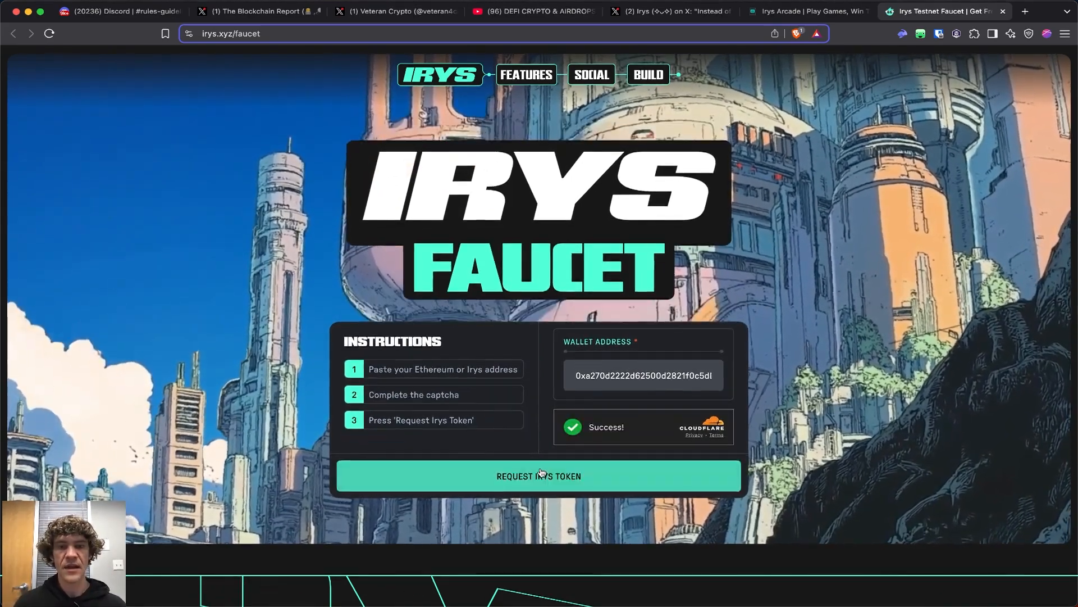
pyautogui.click(542, 475)
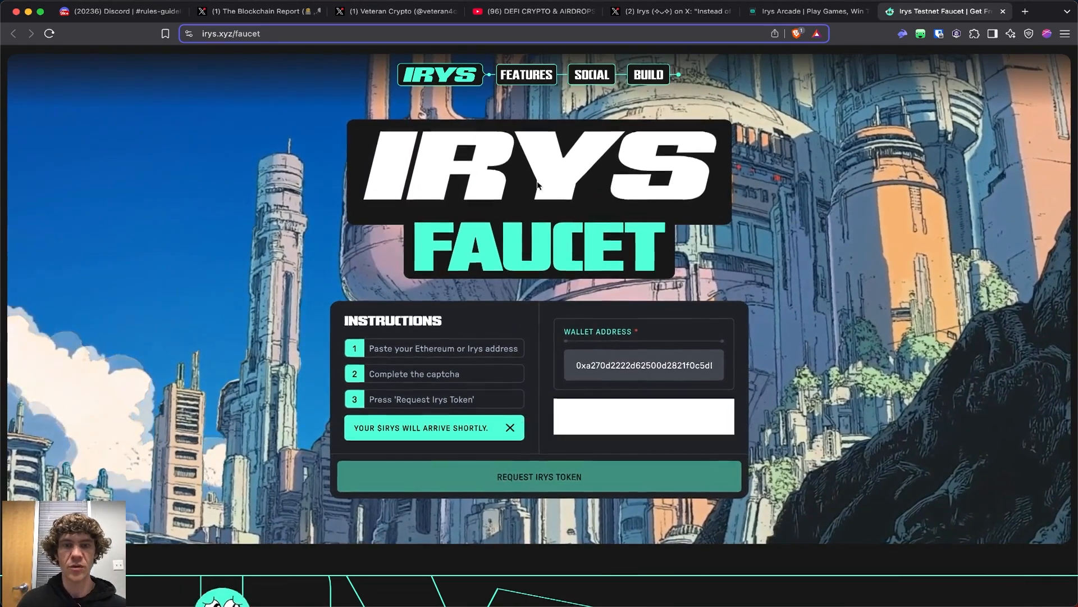
# - Return to Arcade Games, retry switching the connected wallet to the Irys network, and check Rabby's current network
pyautogui.click(806, 11)
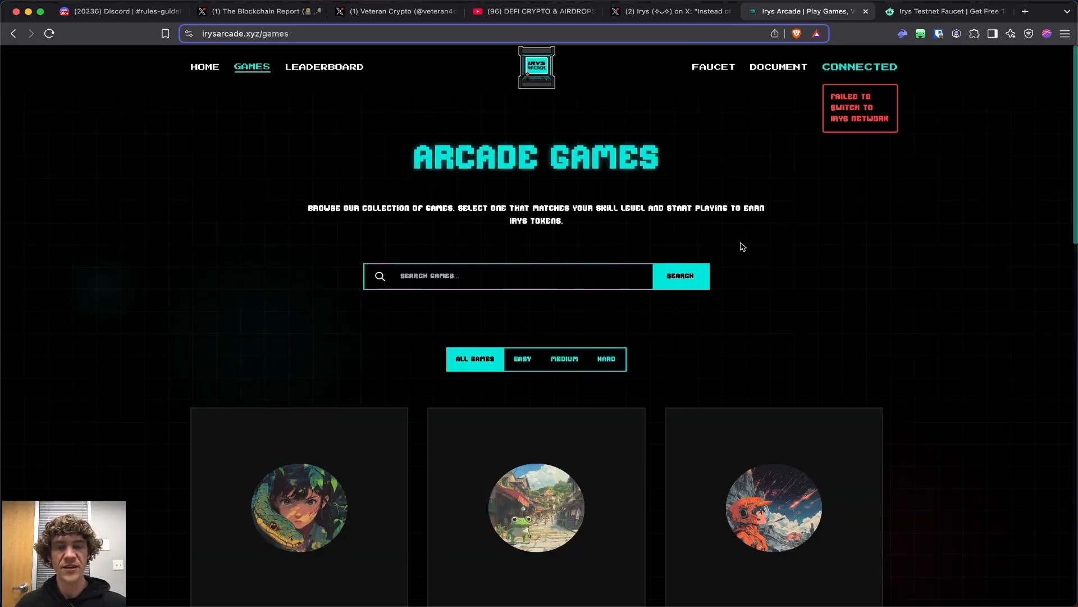
pyautogui.scroll(-5, 740, 246)
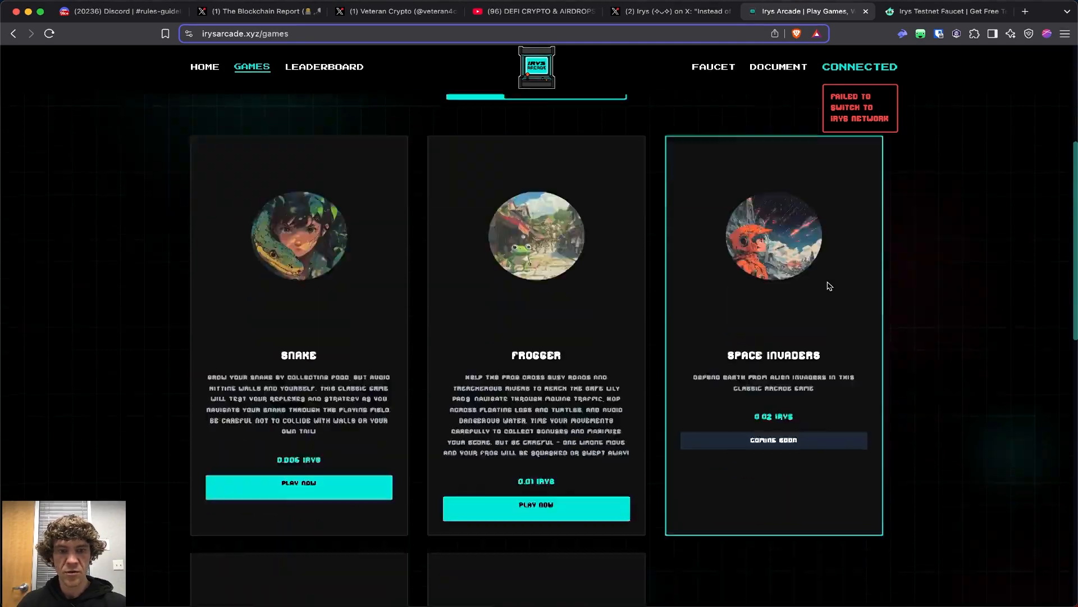
pyautogui.scroll(-5, 829, 285)
pyautogui.scroll(-5, 828, 286)
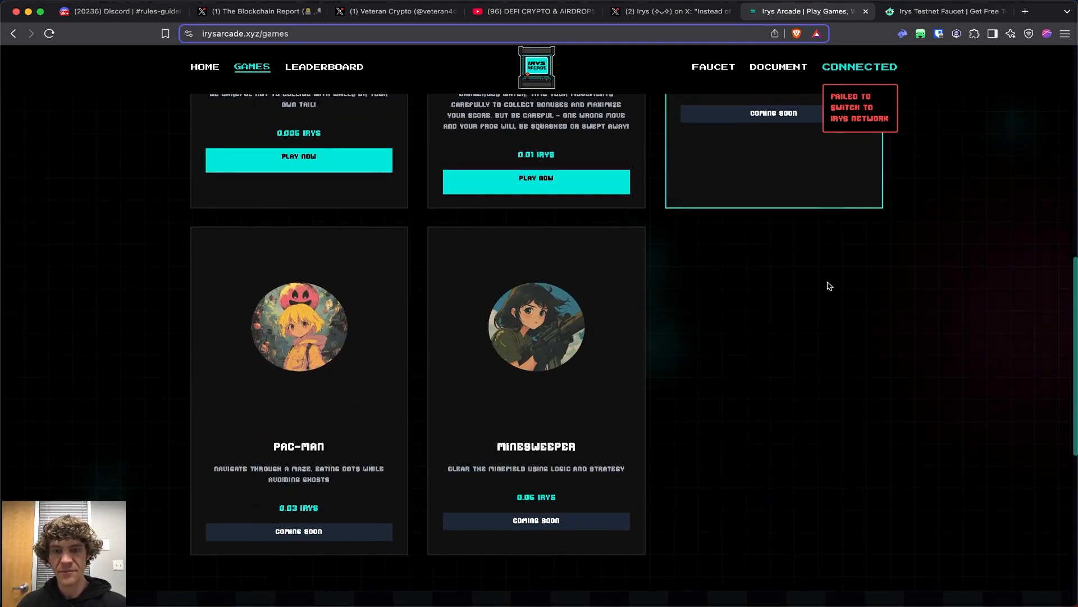
pyautogui.scroll(5, 828, 285)
pyautogui.scroll(5, 828, 285)
pyautogui.scroll(-2, 829, 294)
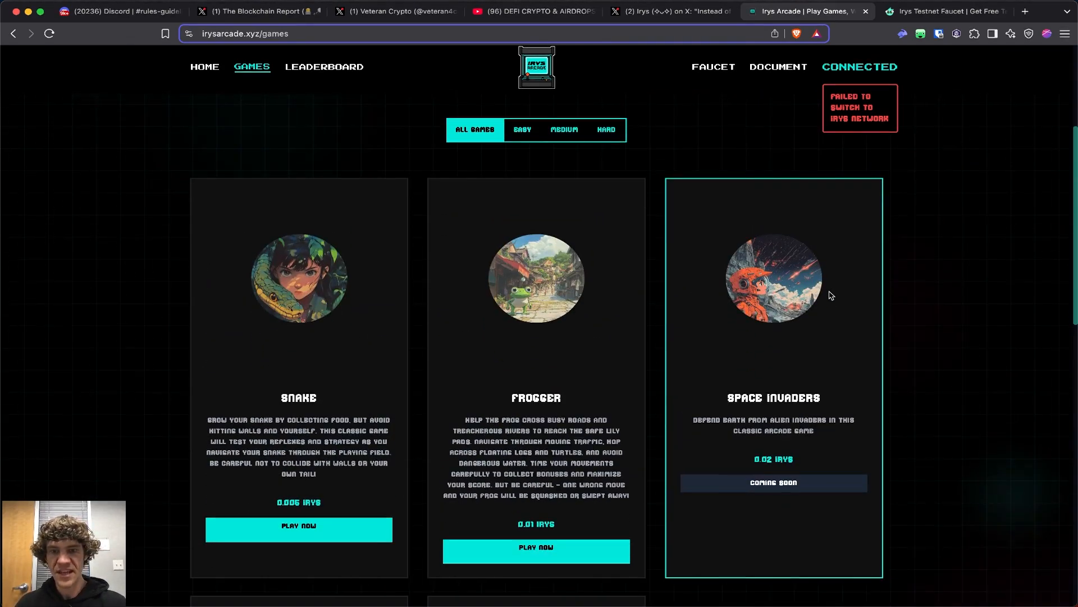
pyautogui.scroll(5, 830, 295)
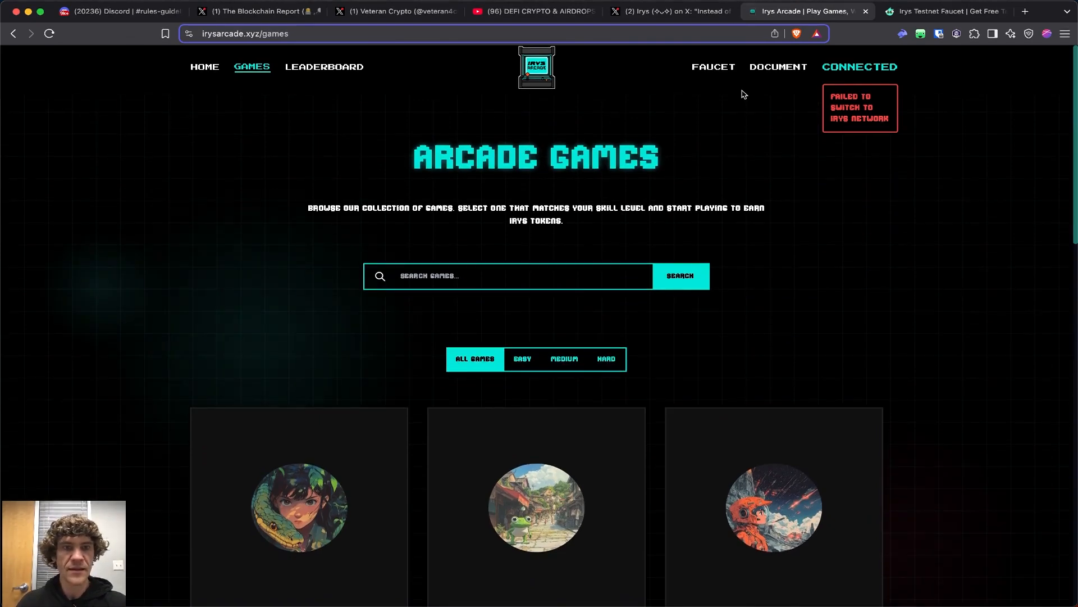
pyautogui.click(860, 66)
pyautogui.click(823, 245)
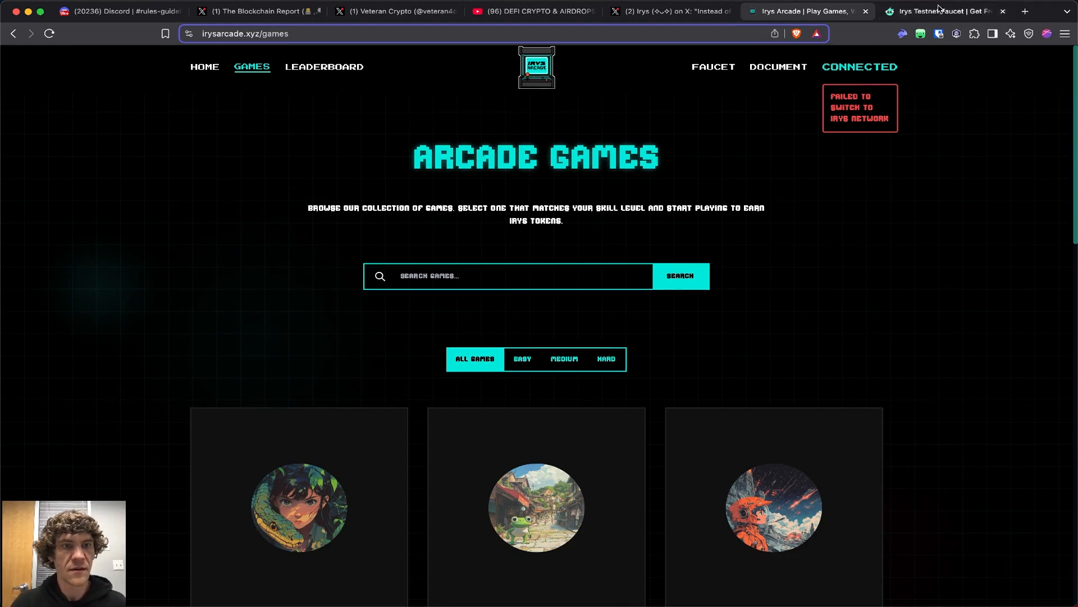
pyautogui.click(902, 34)
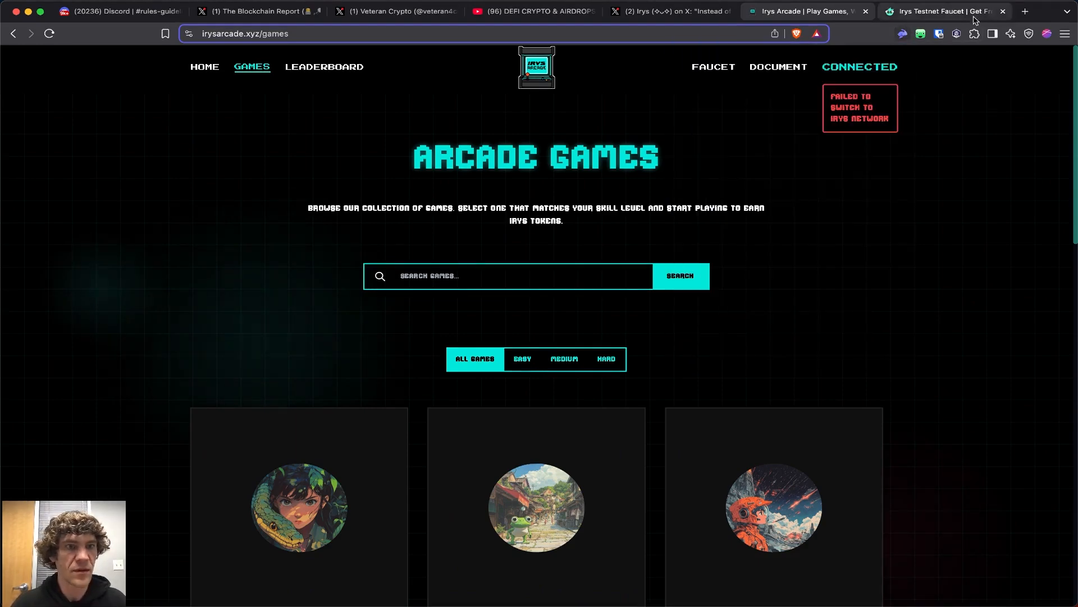
pyautogui.click(902, 34)
# - Search ChainList for the Irys network, find nothing, and close it to return to Arcade Games
pyautogui.click(1024, 12)
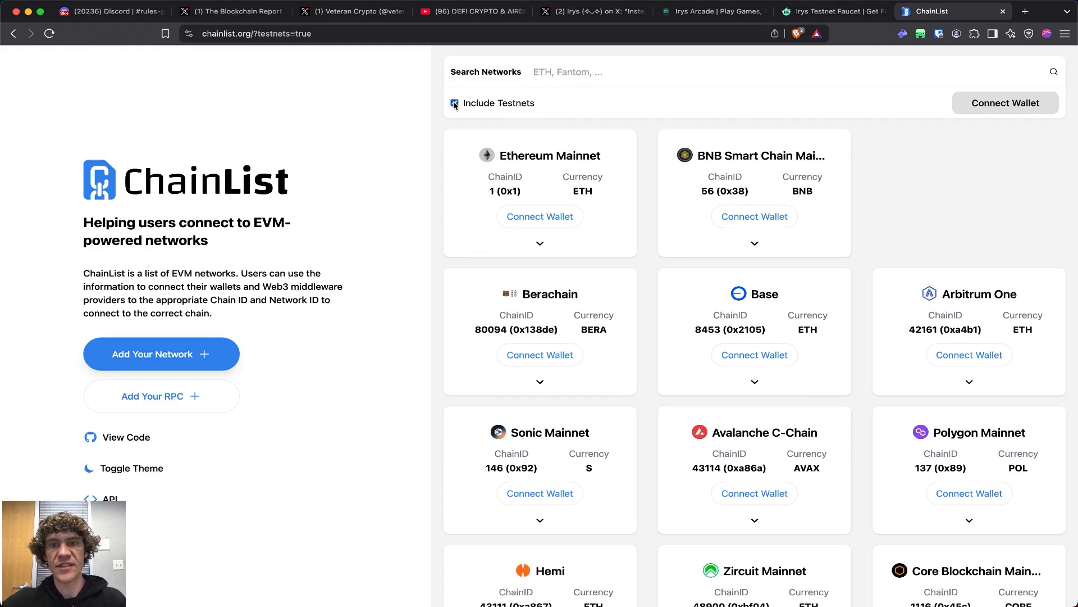
pyautogui.click(589, 72)
pyautogui.write('irys')
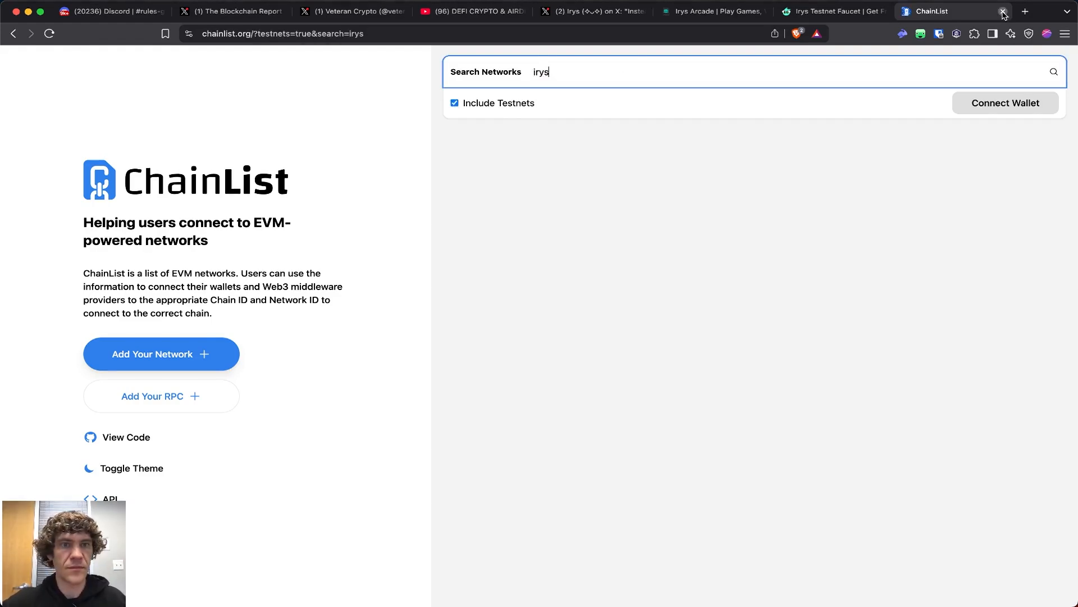
pyautogui.click(1003, 11)
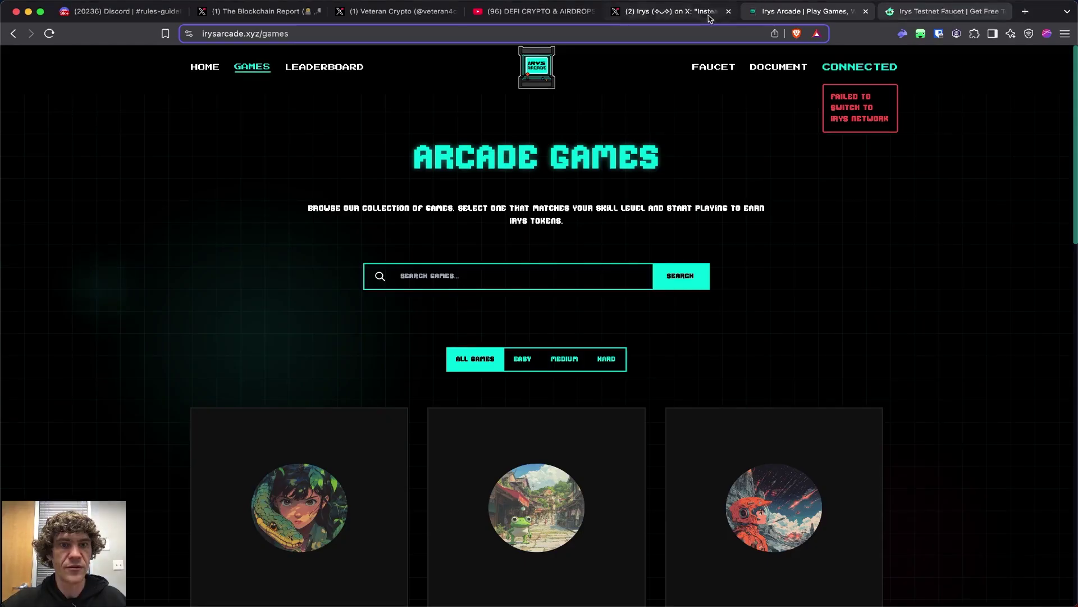
# - Open the Irys Arcade documentation and select the Irys testnet RPC URL under 'Adding Irys RPC to your EVM Wallet'
pyautogui.click(778, 67)
pyautogui.scroll(-5, 856, 329)
pyautogui.scroll(-5, 859, 332)
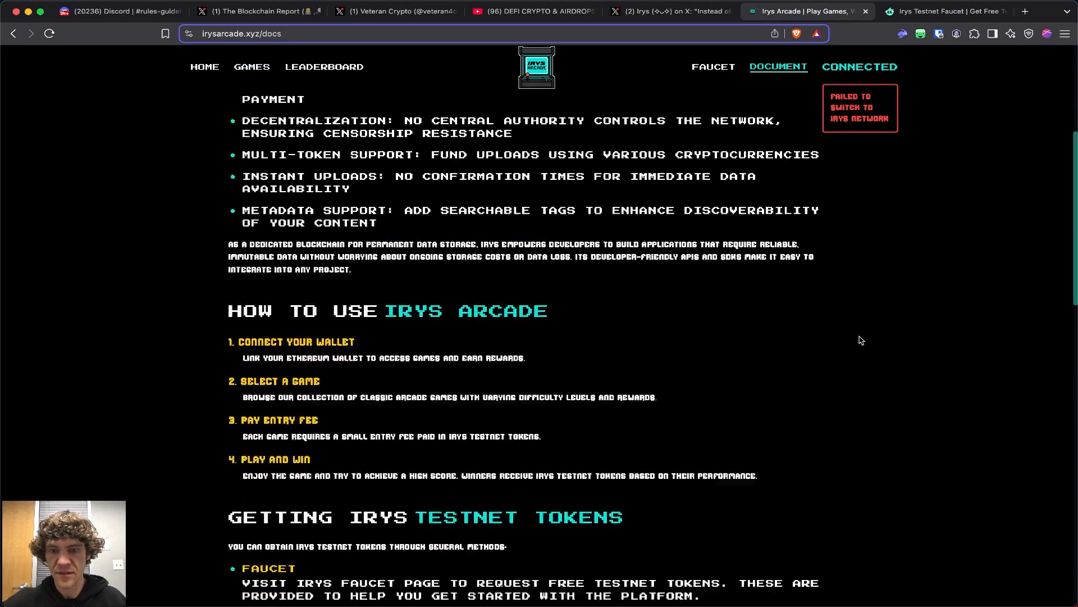
pyautogui.scroll(-5, 860, 337)
pyautogui.scroll(-4, 860, 341)
pyautogui.scroll(-5, 860, 340)
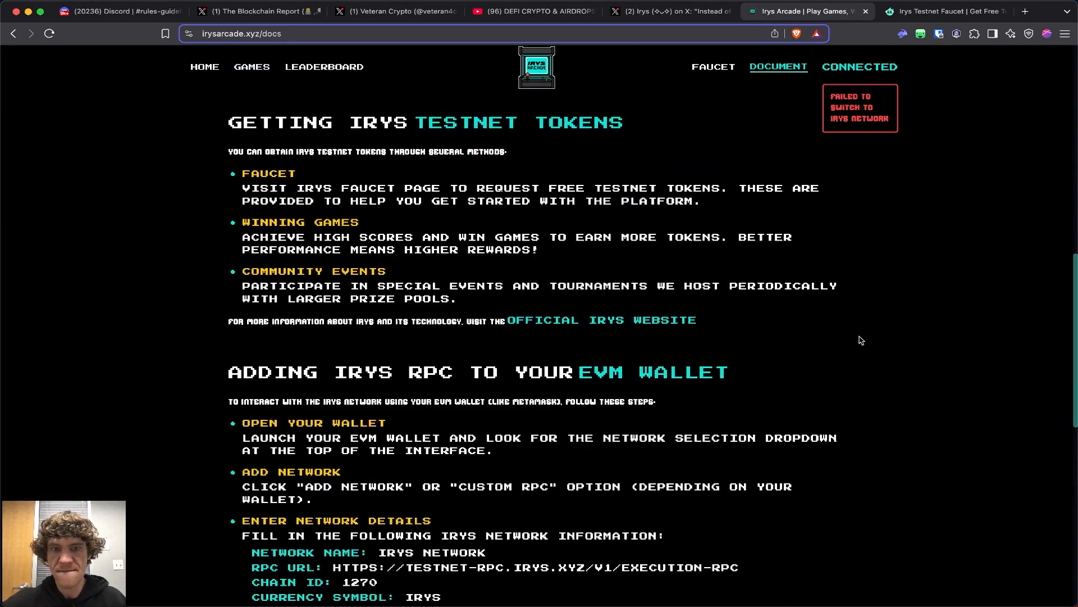
pyautogui.scroll(-1, 860, 340)
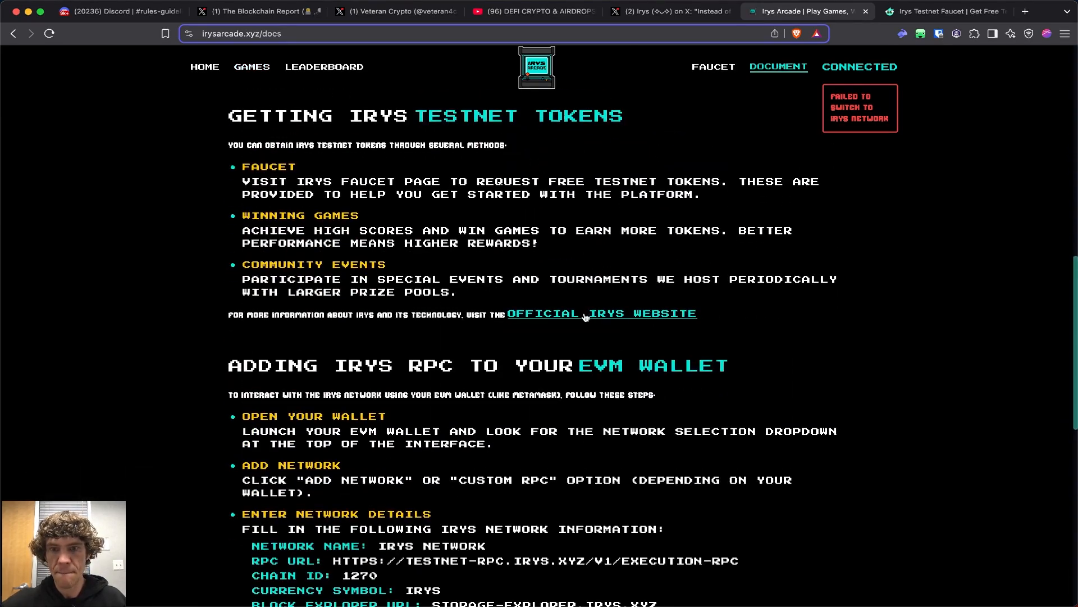
pyautogui.scroll(-2, 771, 323)
pyautogui.scroll(-2, 771, 323)
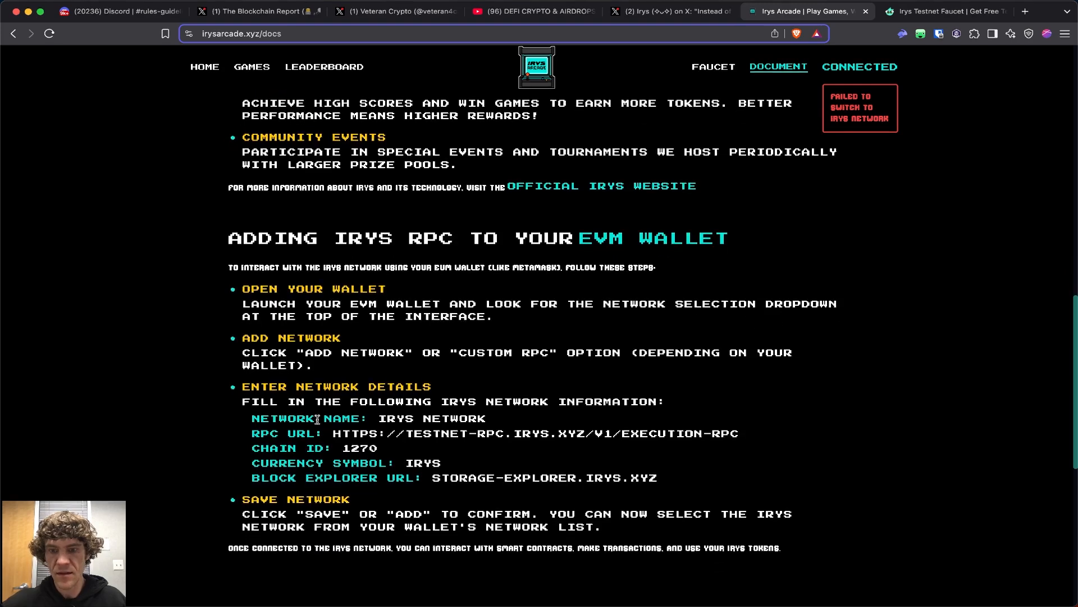
pyautogui.scroll(-3, 317, 419)
pyautogui.scroll(-2, 498, 294)
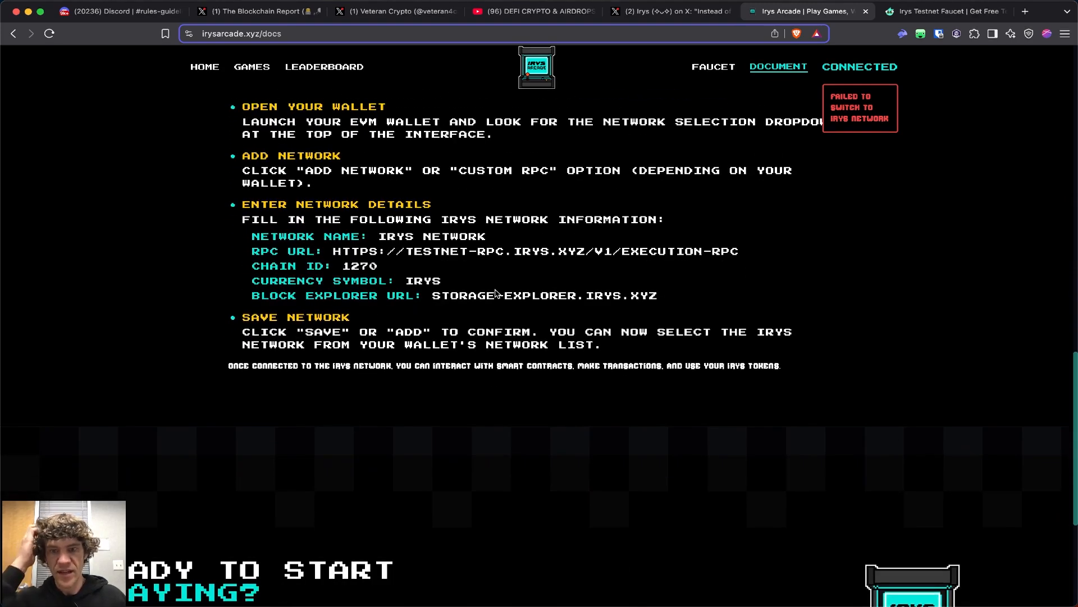
pyautogui.click(903, 36)
pyautogui.click(720, 265)
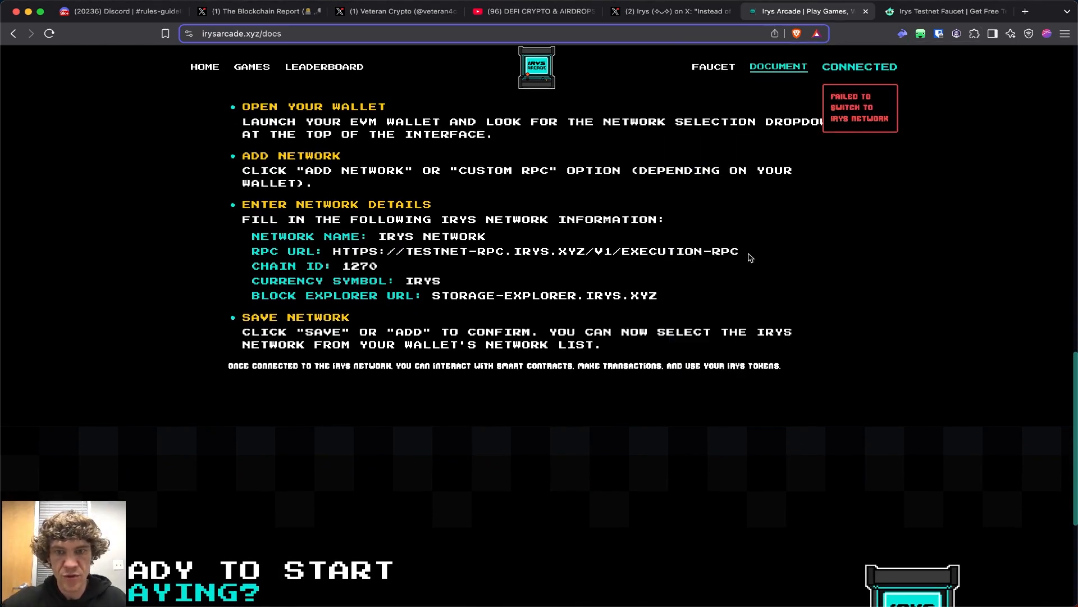
pyautogui.moveTo(739, 251); pyautogui.dragTo(341, 248)
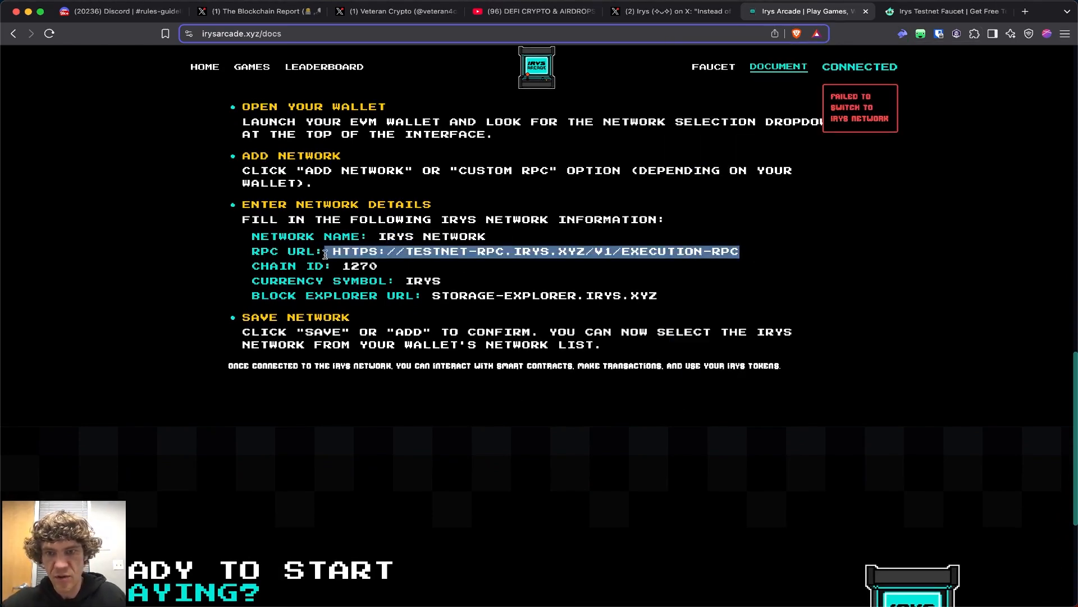
# - Open Rabby's custom network list via More and start adding a new custom network
pyautogui.click(902, 38)
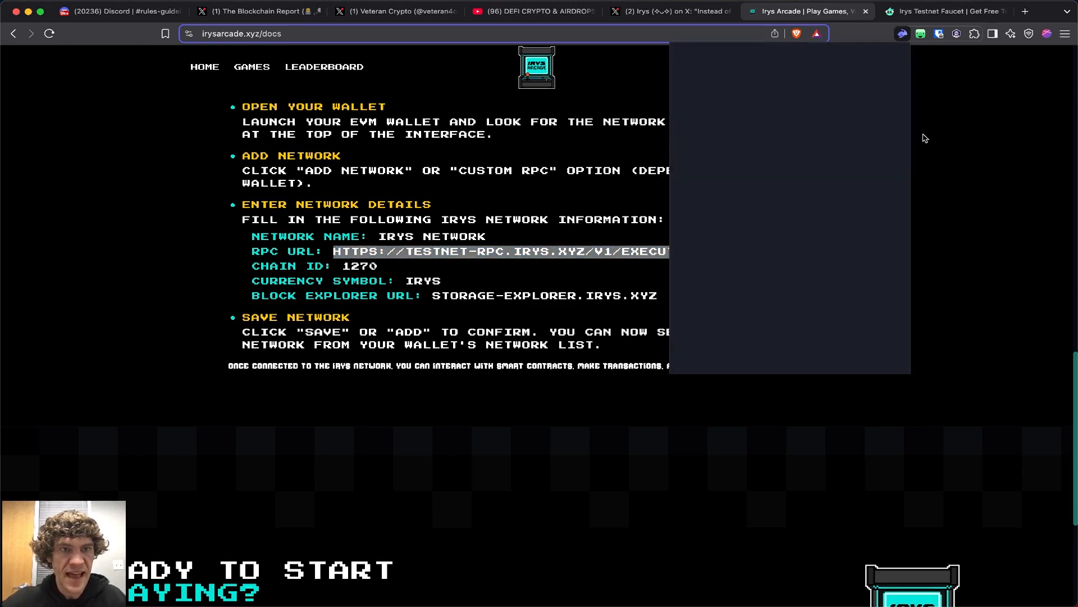
pyautogui.click(859, 278)
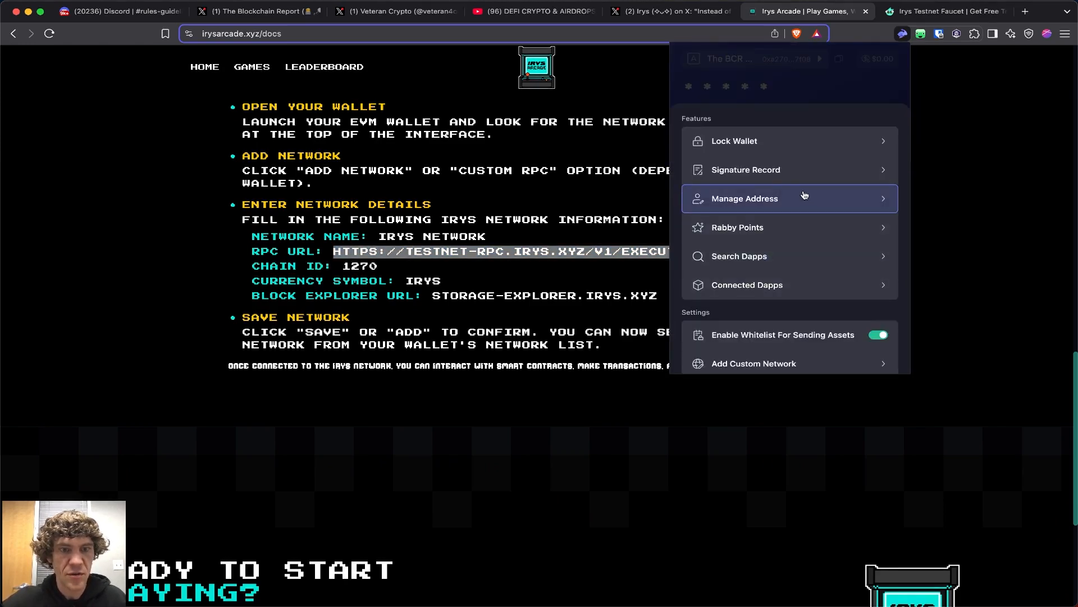
pyautogui.scroll(-4, 788, 240)
pyautogui.click(798, 253)
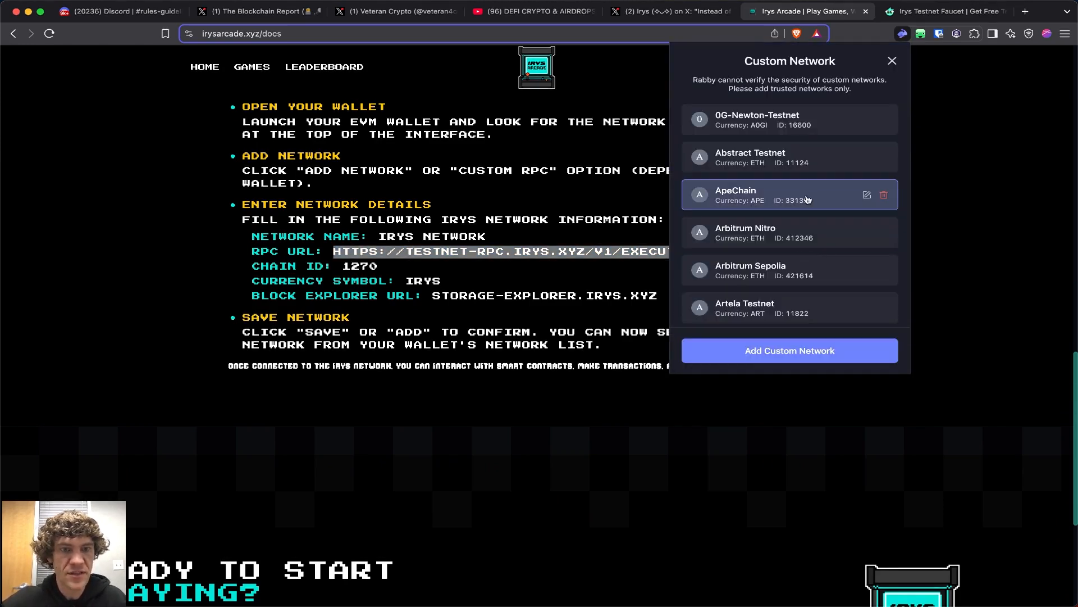
pyautogui.click(811, 354)
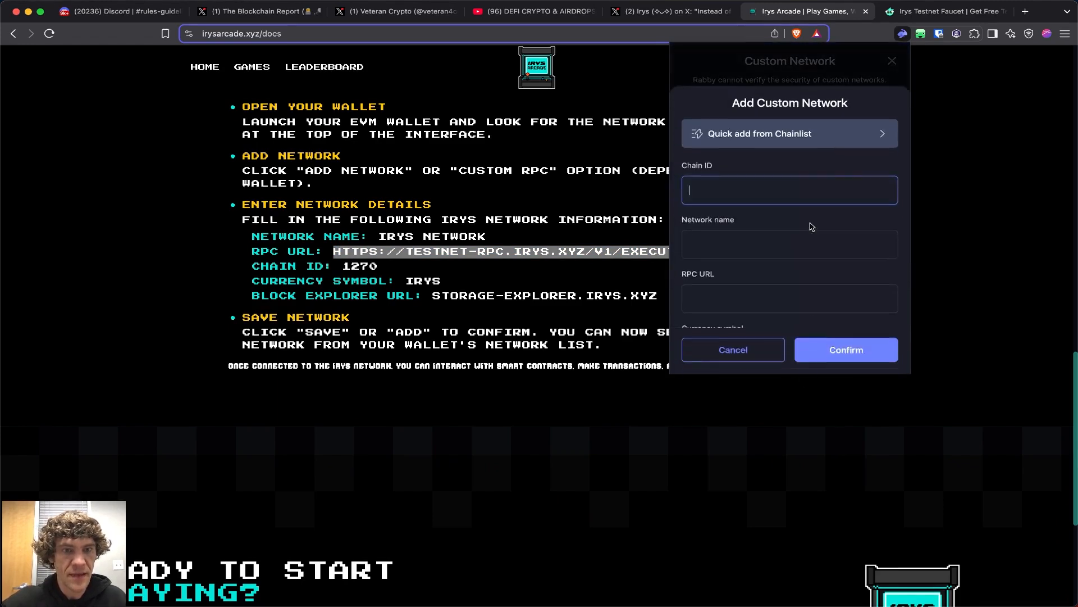
# - Fill chain ID 1270, Irys Network, the pasted testnet RPC URL and currency IRYS, then confirm (RPC flagged invalid)
pyautogui.click(780, 187)
pyautogui.write('1270')
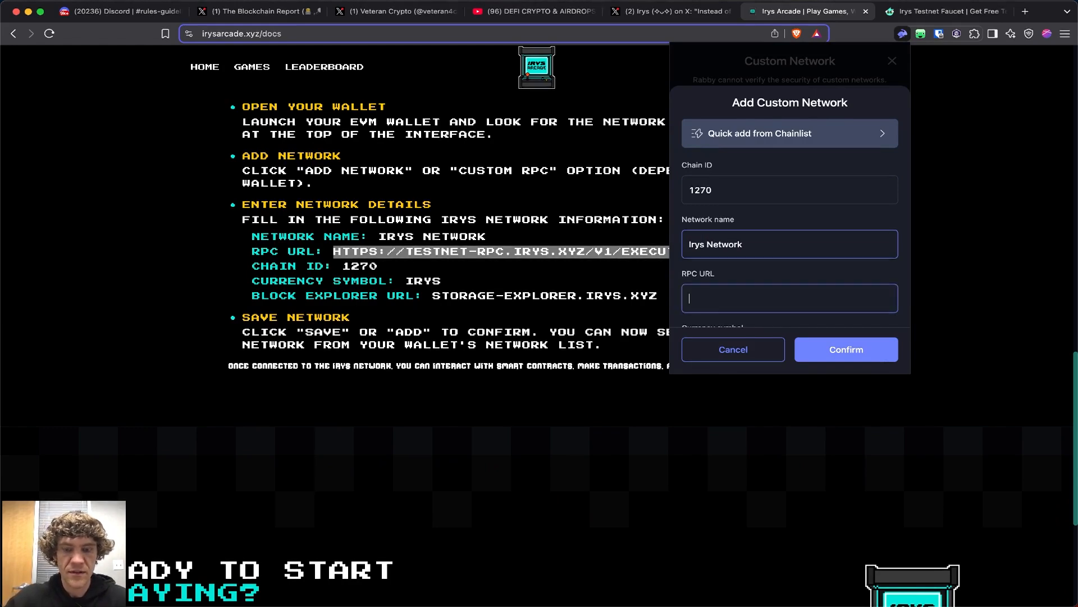
pyautogui.press('super+v')
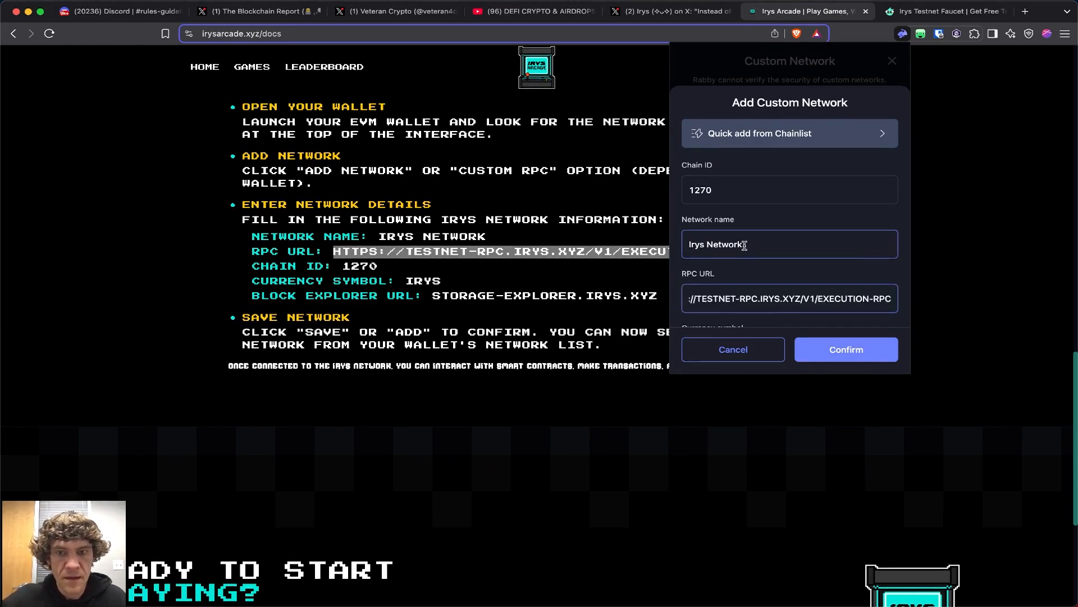
pyautogui.scroll(-2, 772, 296)
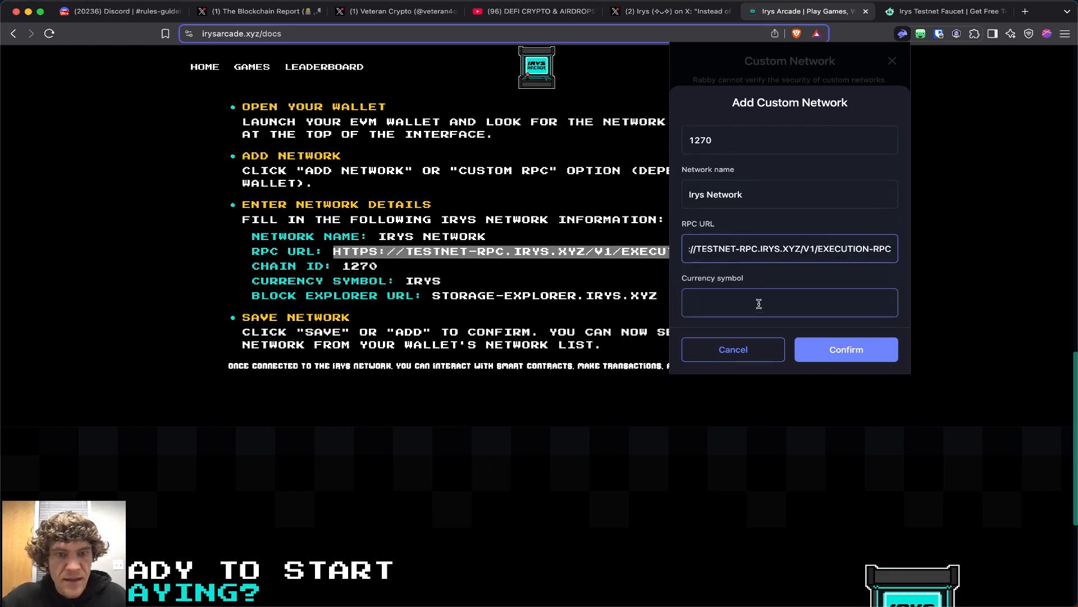
pyautogui.click(758, 303)
pyautogui.write('IRYS')
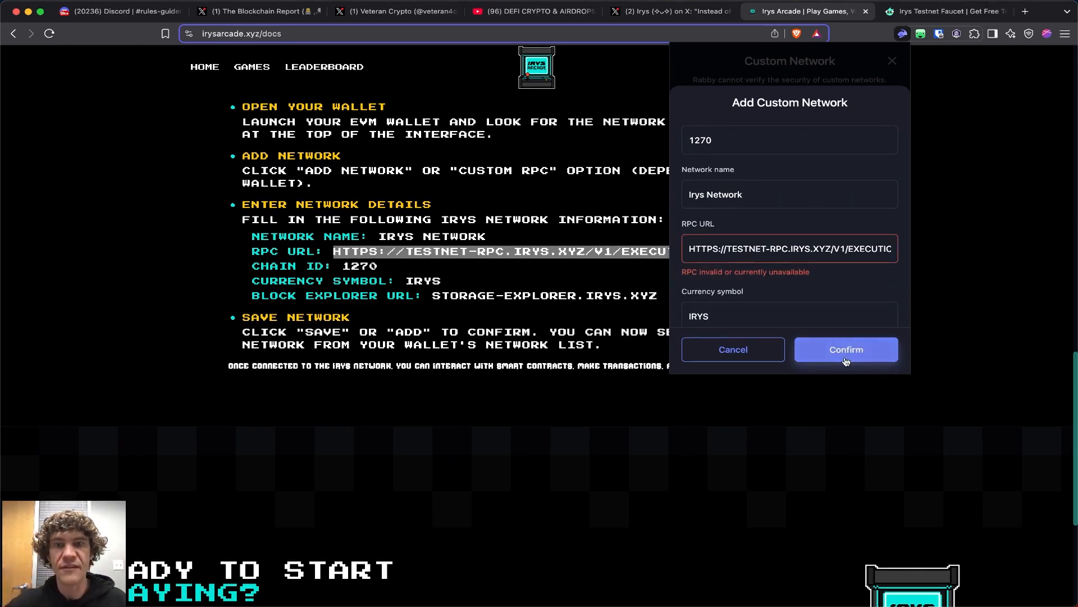
pyautogui.click(846, 351)
pyautogui.scroll(-5, 539, 337)
pyautogui.scroll(1, 540, 337)
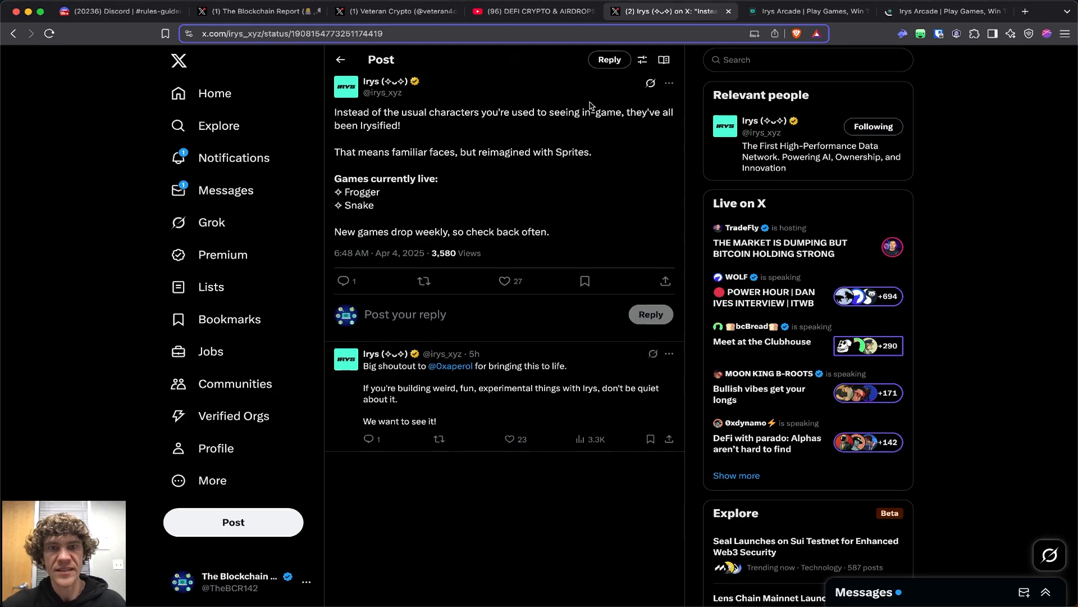
# - Visit the Irys profile on X and open the irys.xyz website from its bio
pyautogui.click(753, 124)
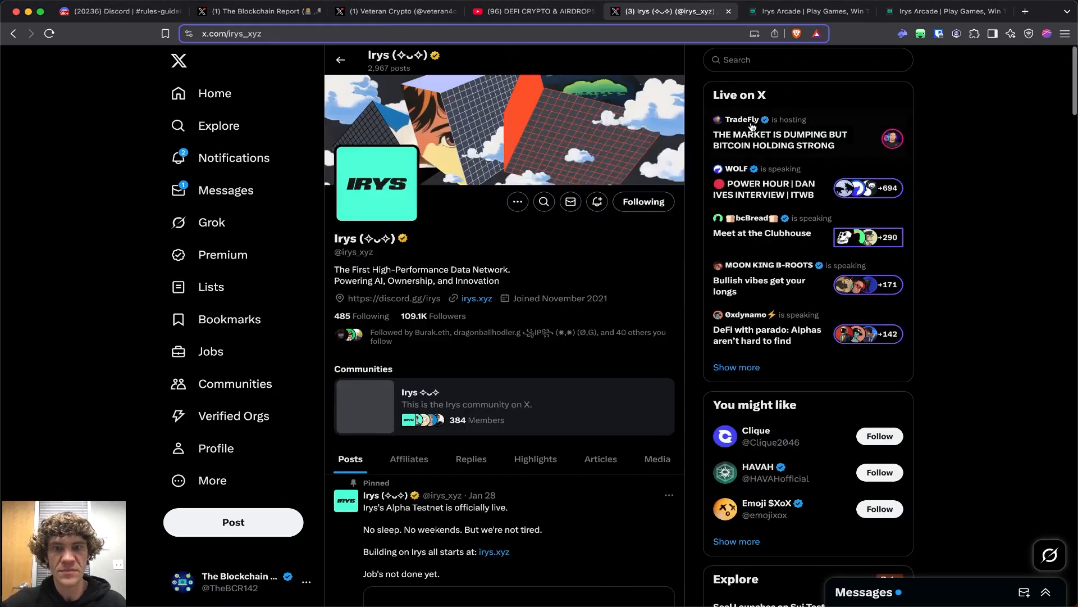
pyautogui.click(404, 299)
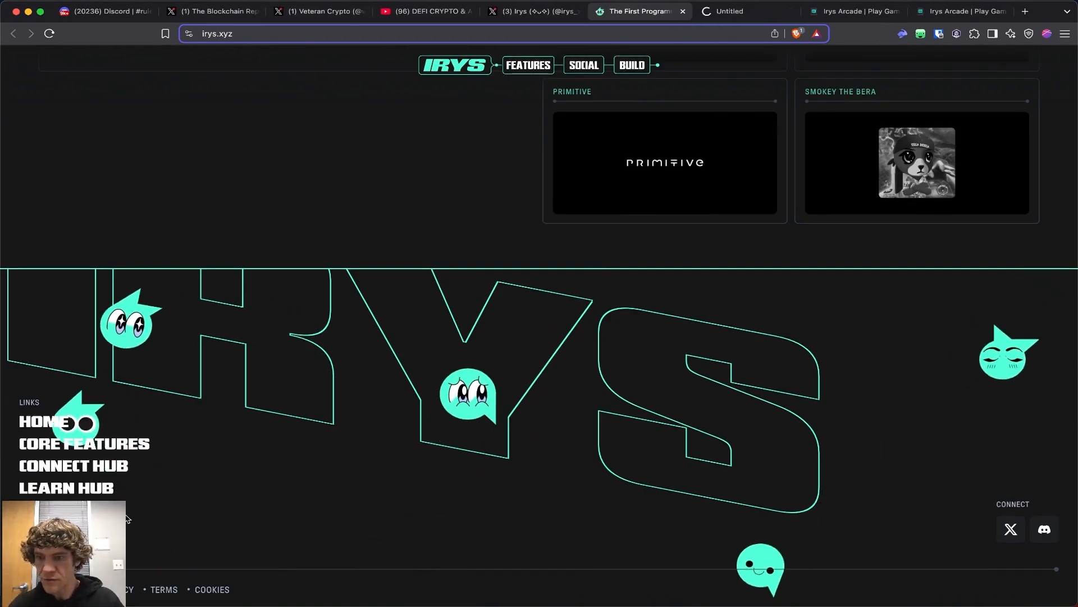
# - Look up the wallet address in Irys Testnet Explorer (0.01 $IRYS, one transaction), then close the explorer
pyautogui.click(730, 12)
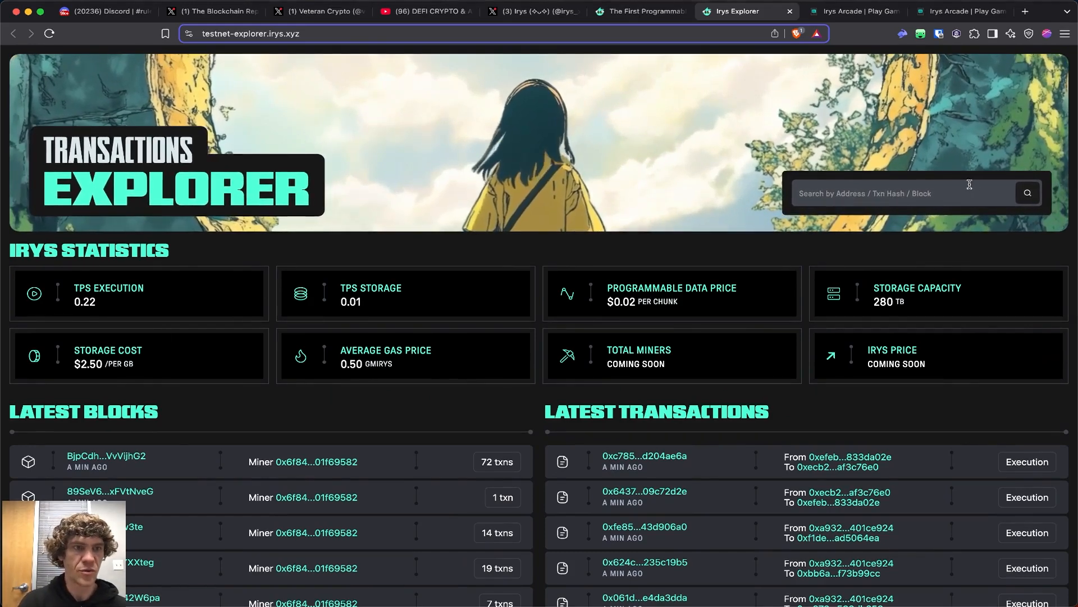
pyautogui.click(902, 33)
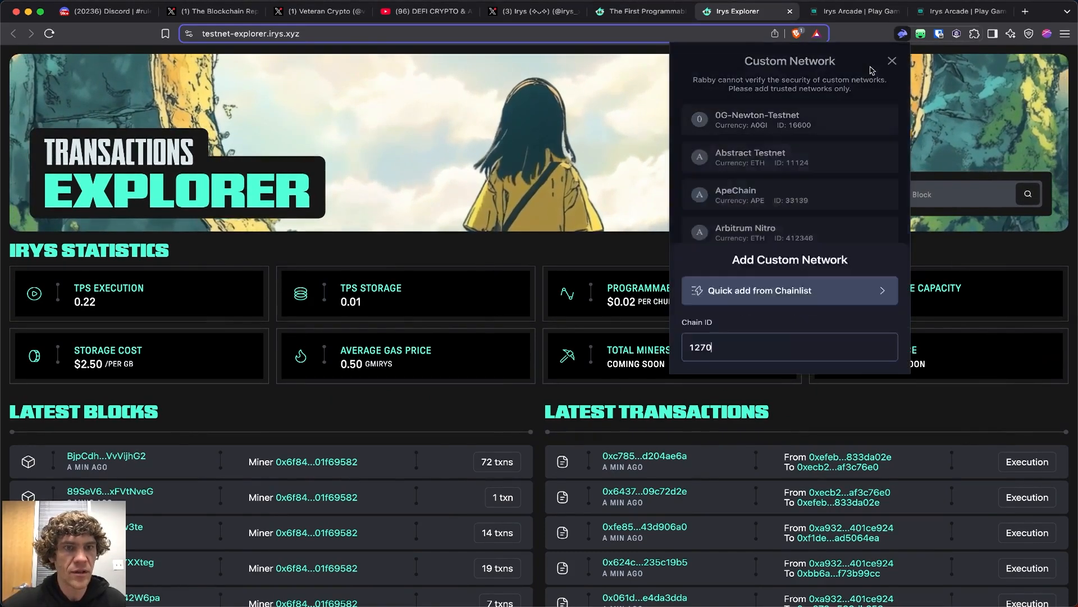
pyautogui.press('Escape')
pyautogui.click(961, 195)
pyautogui.hotkey('ctrl', 'v')
pyautogui.press('Return')
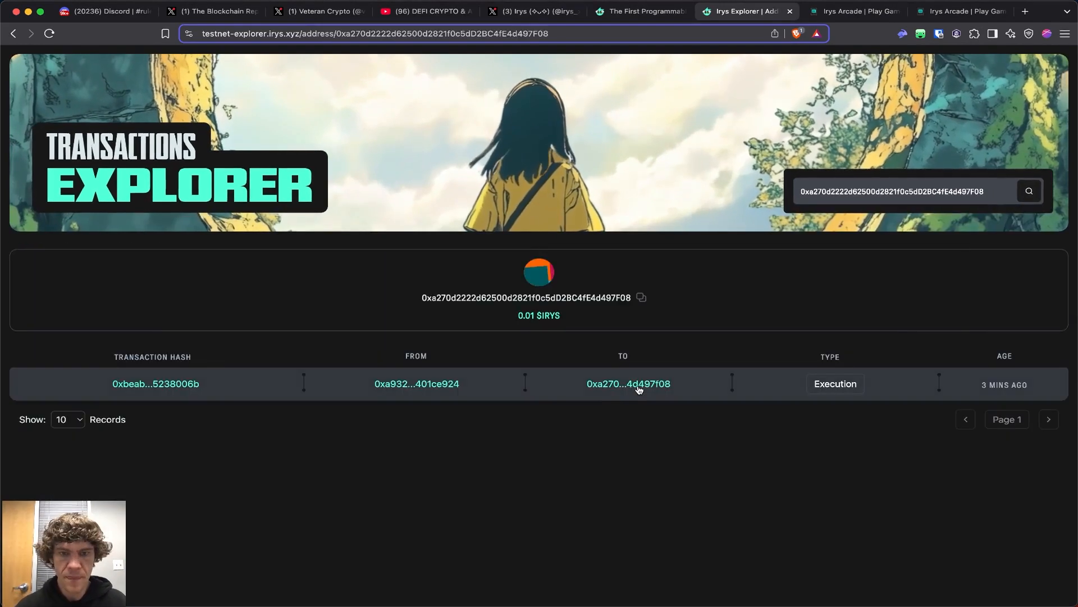
pyautogui.click(638, 388)
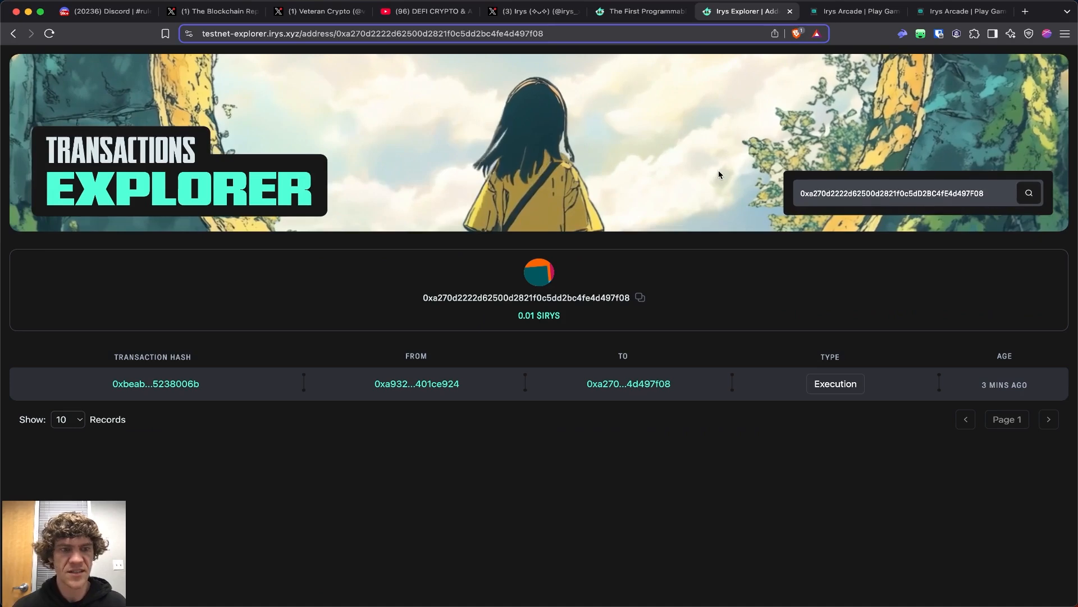
pyautogui.click(789, 11)
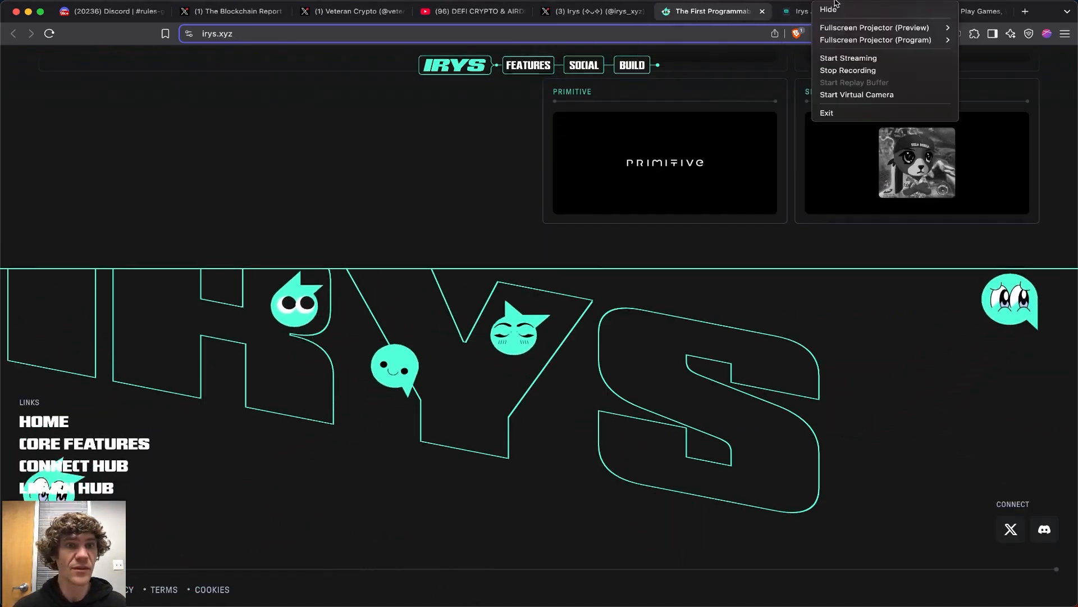
# - From the arcade games list open Snake (0.005 IRYS fee, 0.5 IRYS reward) and attempt Switch to Irys
pyautogui.click(833, 11)
pyautogui.scroll(-1, 375, 283)
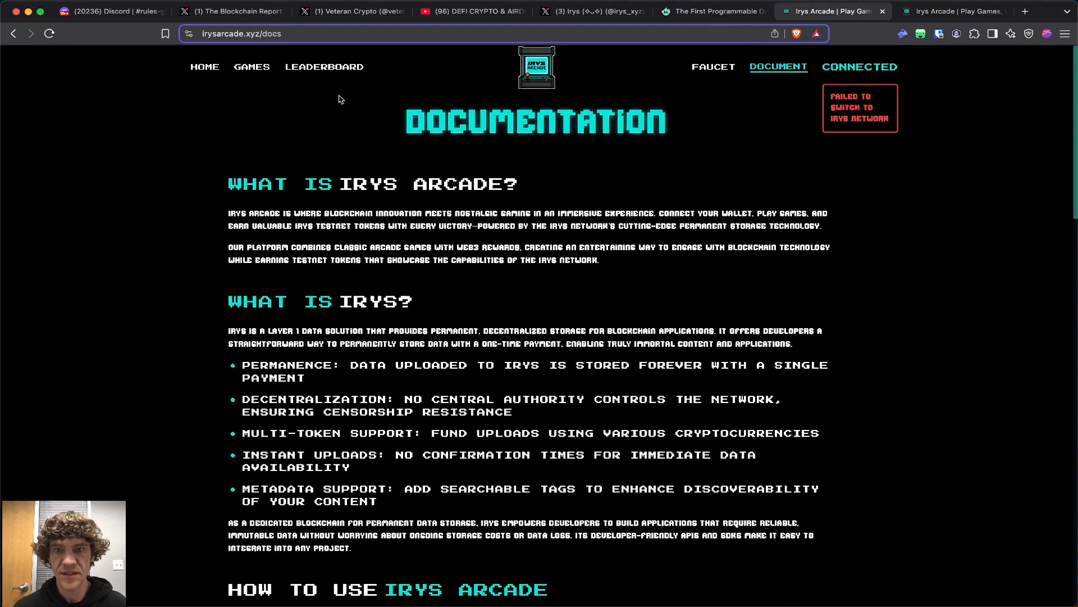
pyautogui.click(245, 69)
pyautogui.click(354, 580)
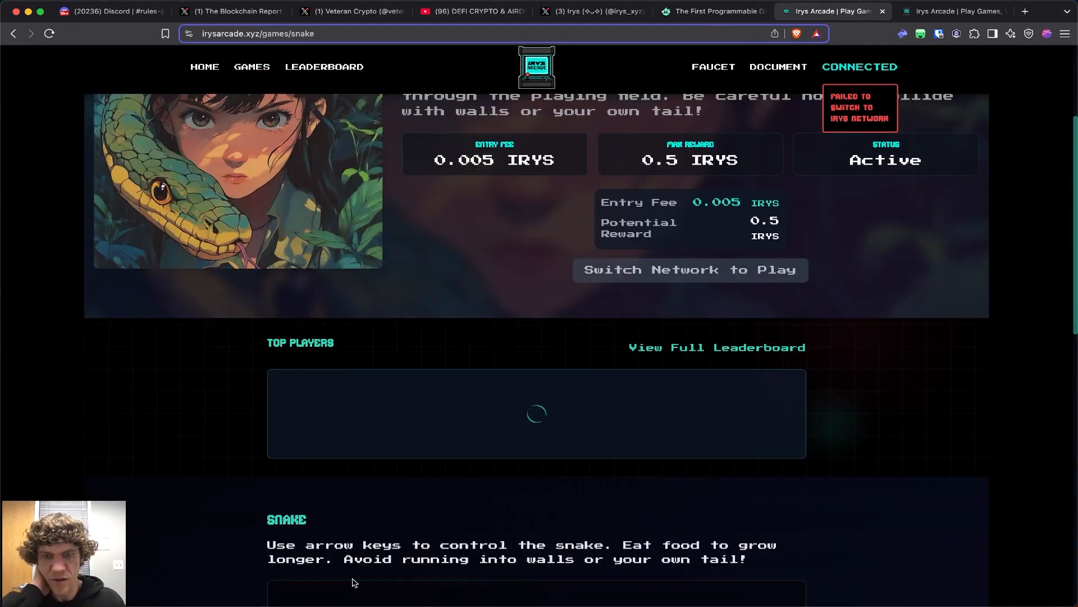
pyautogui.scroll(5, 353, 505)
pyautogui.click(860, 67)
pyautogui.click(849, 100)
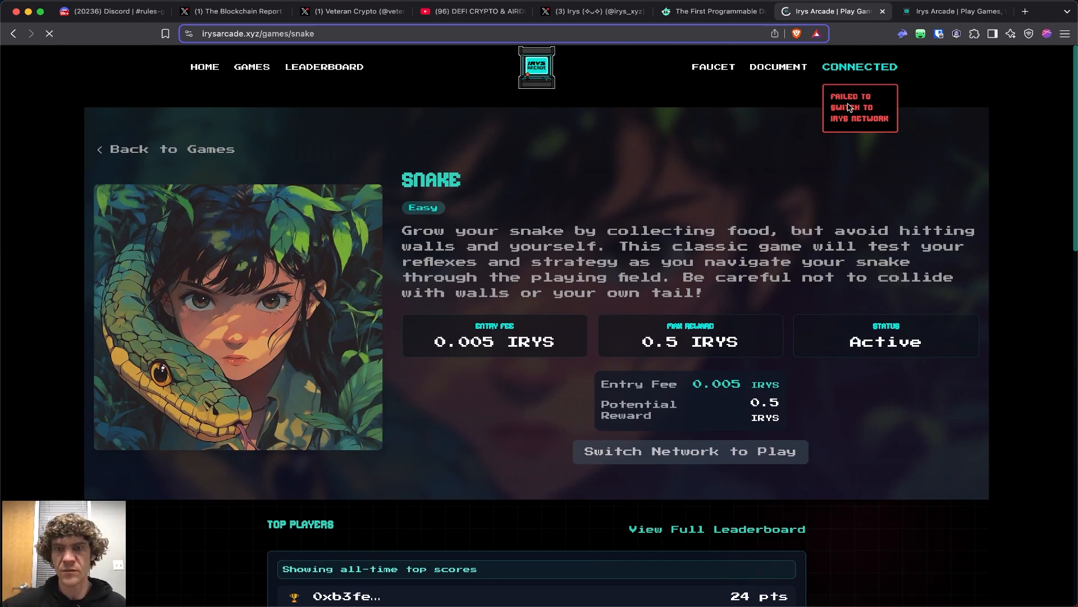
# - From irys.xyz Connect Hub join the Irys Discord, browse the Learn Hub, then close it
pyautogui.click(716, 10)
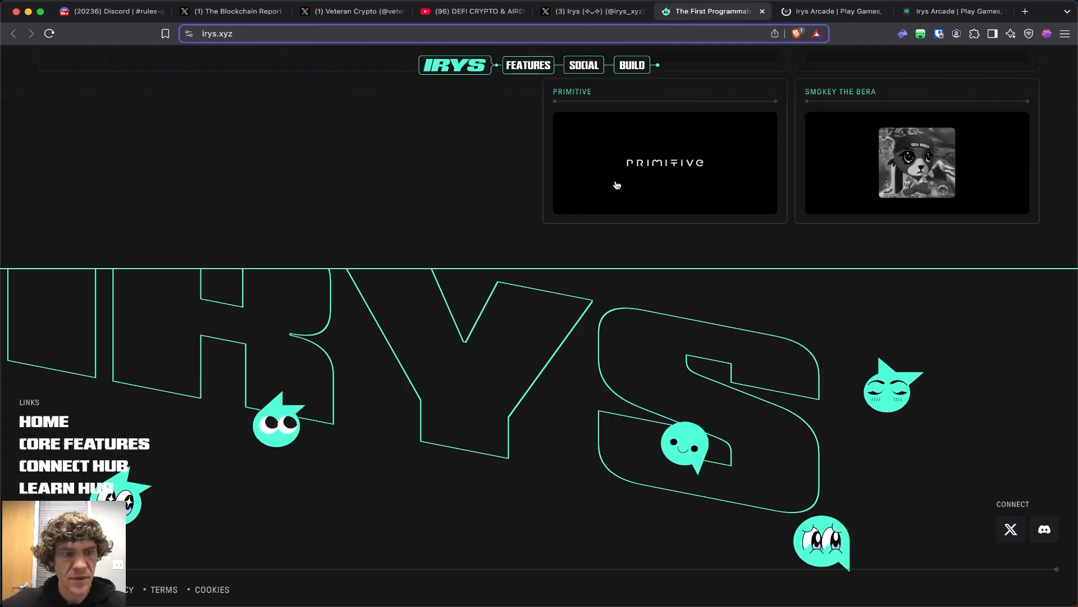
pyautogui.click(73, 466)
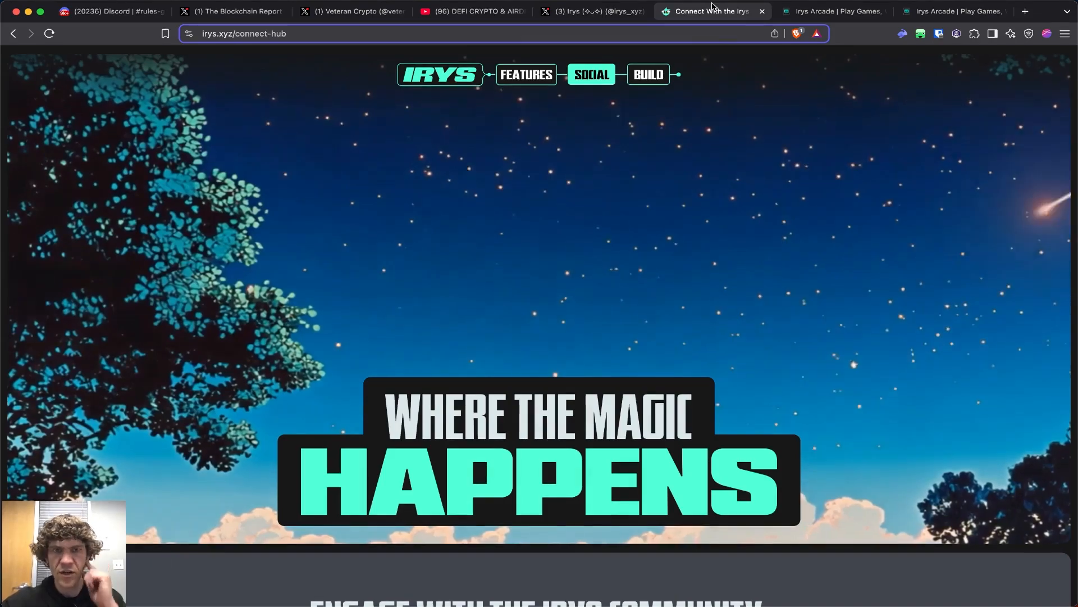
pyautogui.scroll(-5, 764, 278)
pyautogui.scroll(-5, 764, 278)
pyautogui.scroll(-5, 765, 278)
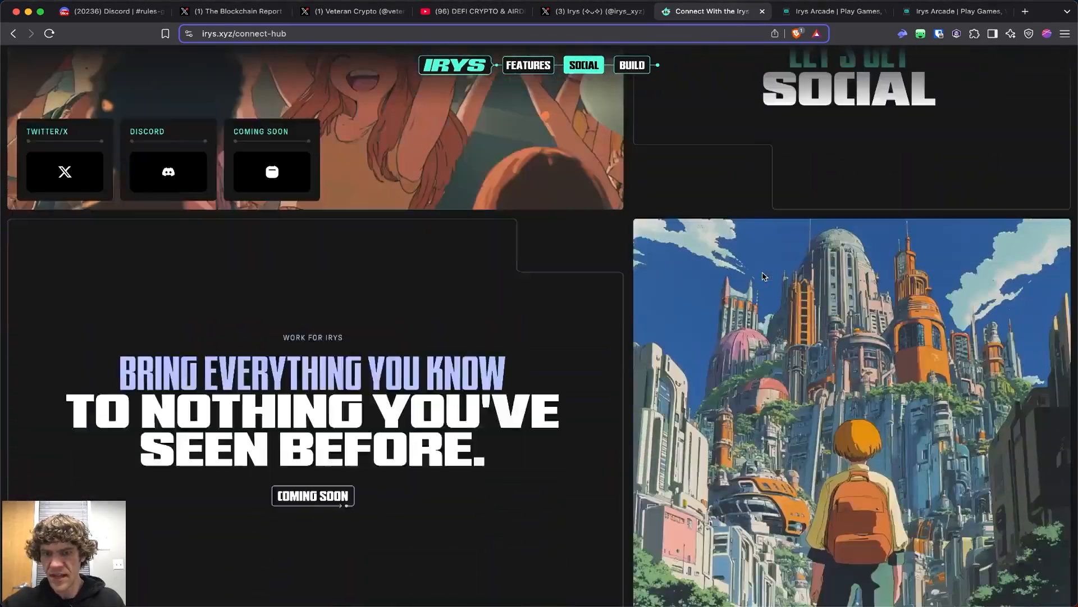
pyautogui.scroll(-5, 764, 279)
pyautogui.scroll(-2, 764, 278)
pyautogui.scroll(10, 763, 276)
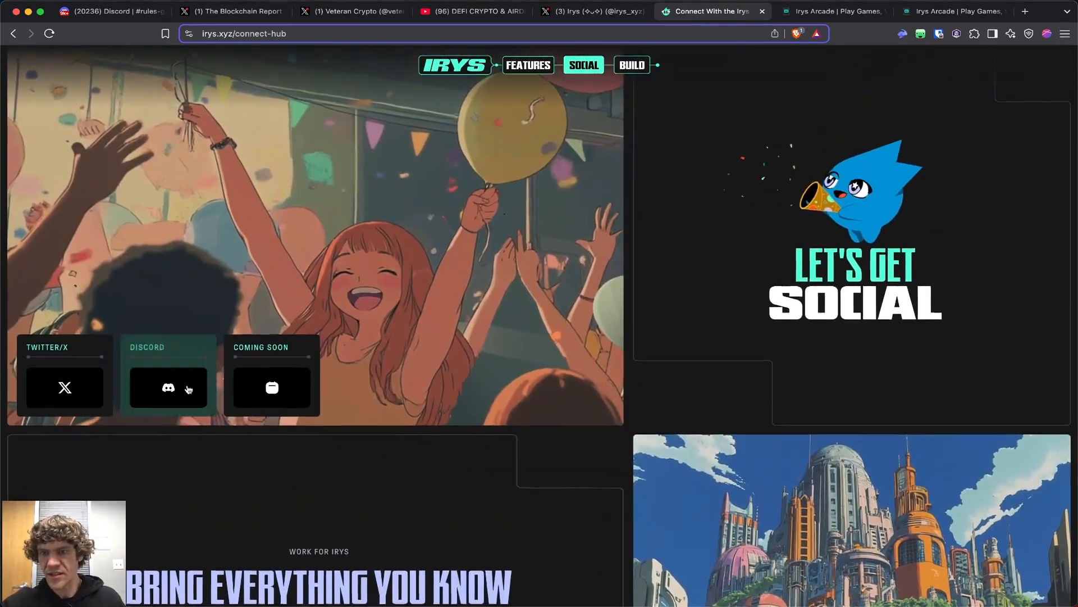
pyautogui.click(190, 400)
pyautogui.click(618, 11)
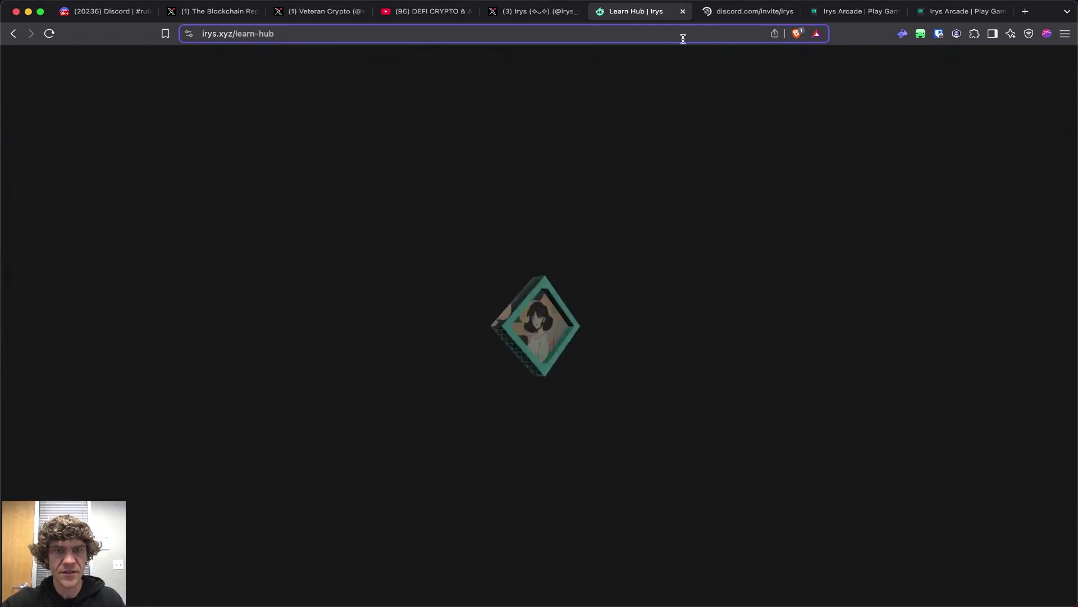
pyautogui.click(748, 11)
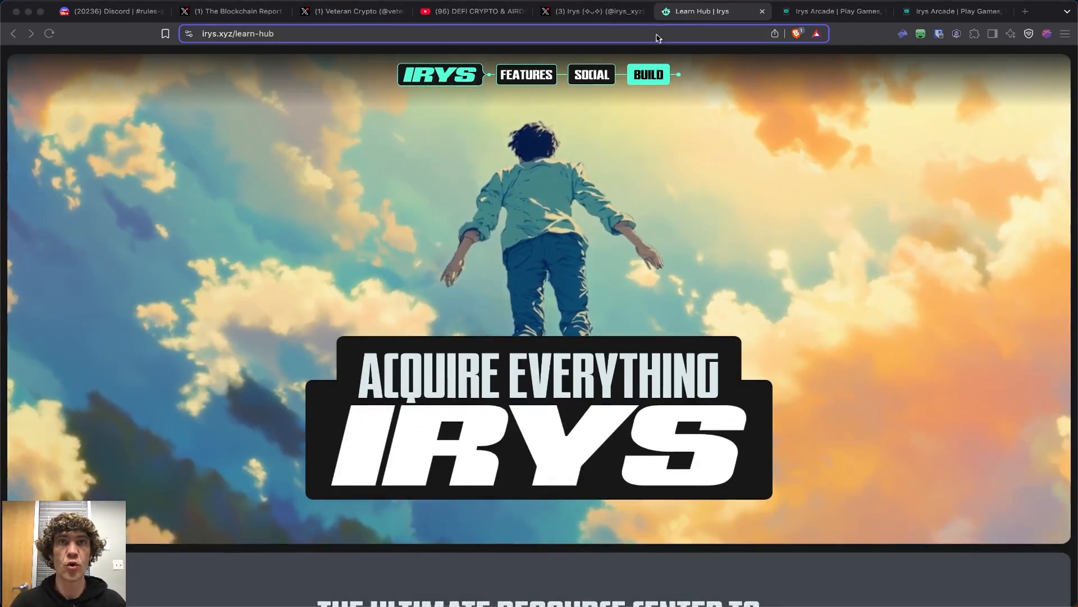
pyautogui.scroll(-15, 787, 282)
pyautogui.scroll(-10, 787, 281)
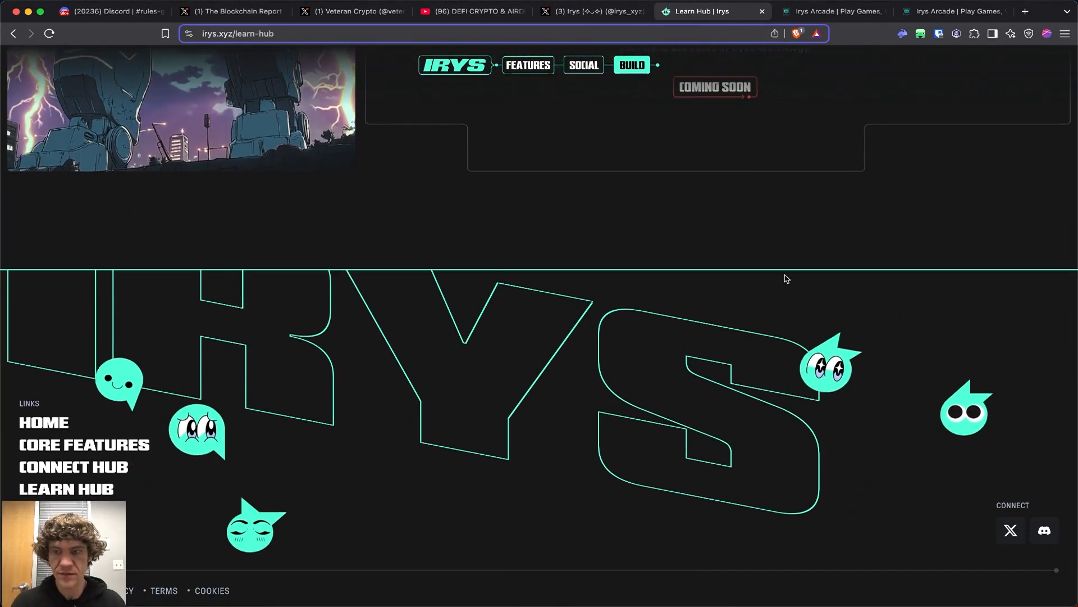
pyautogui.click(762, 12)
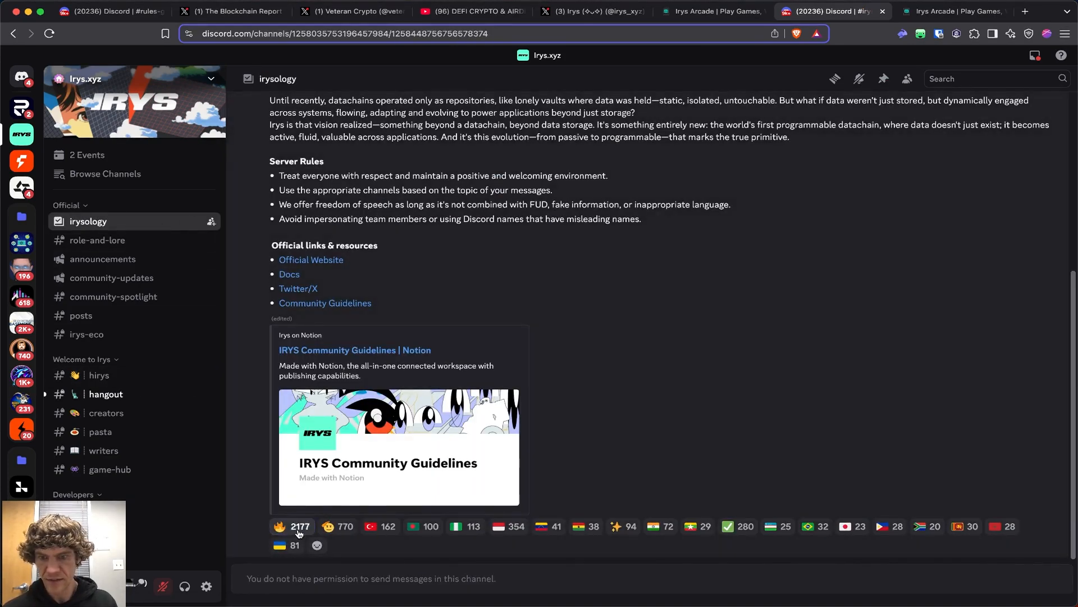
# - Browse role-and-lore, post 'hirys' in the hirys channel, then move to hangout
pyautogui.click(297, 530)
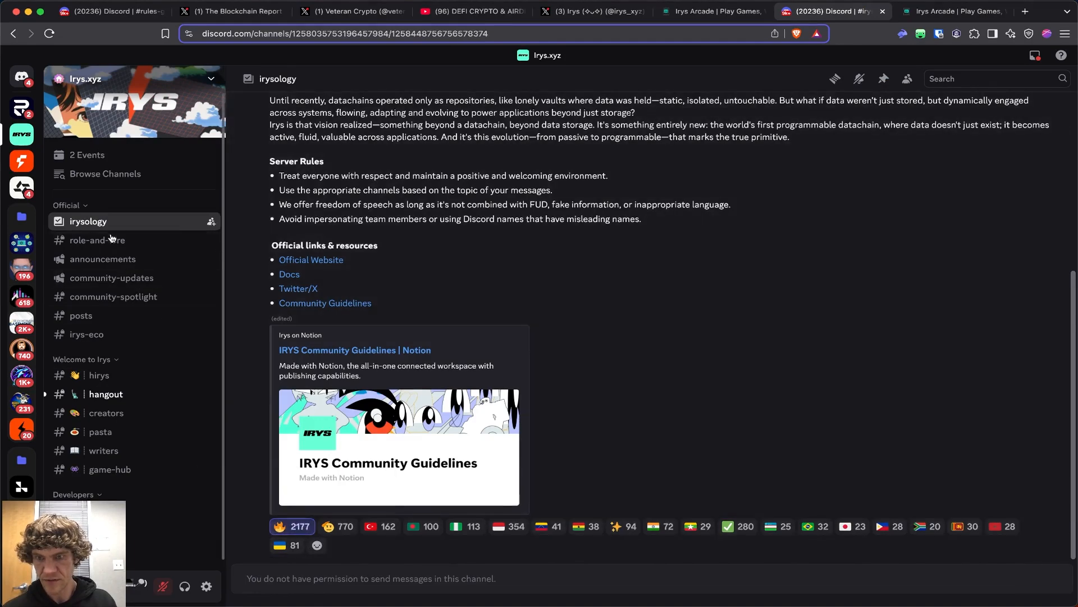
pyautogui.click(96, 240)
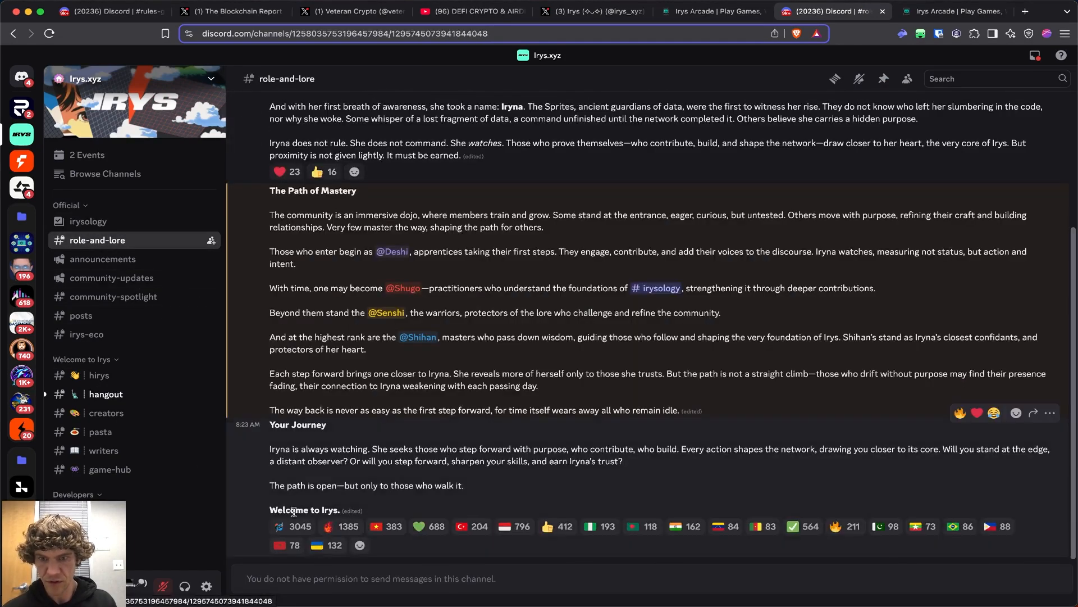
pyautogui.click(98, 374)
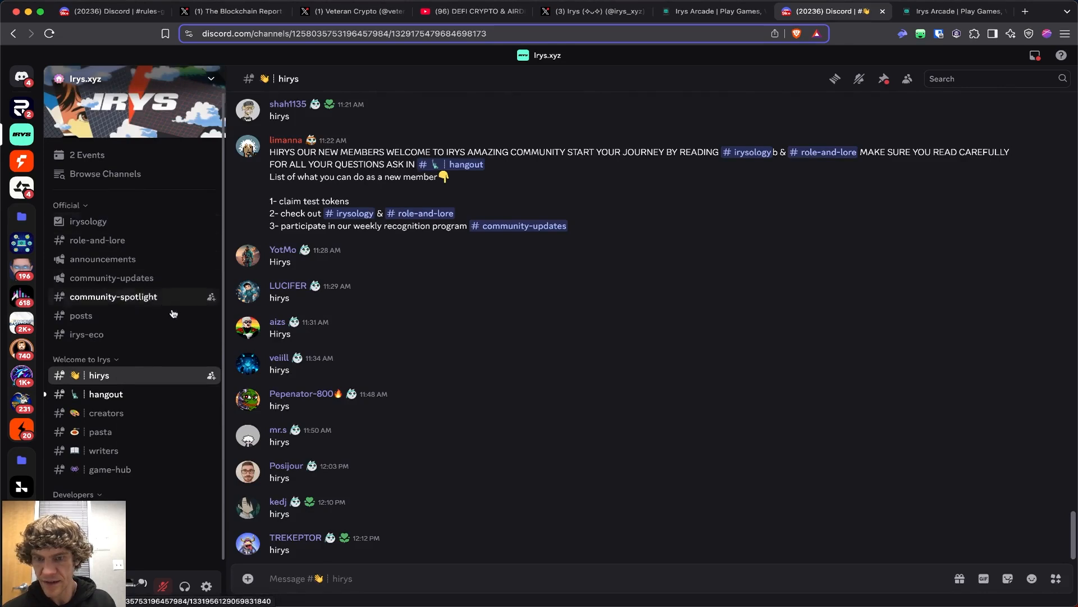
pyautogui.write('hirys')
pyautogui.press('Return')
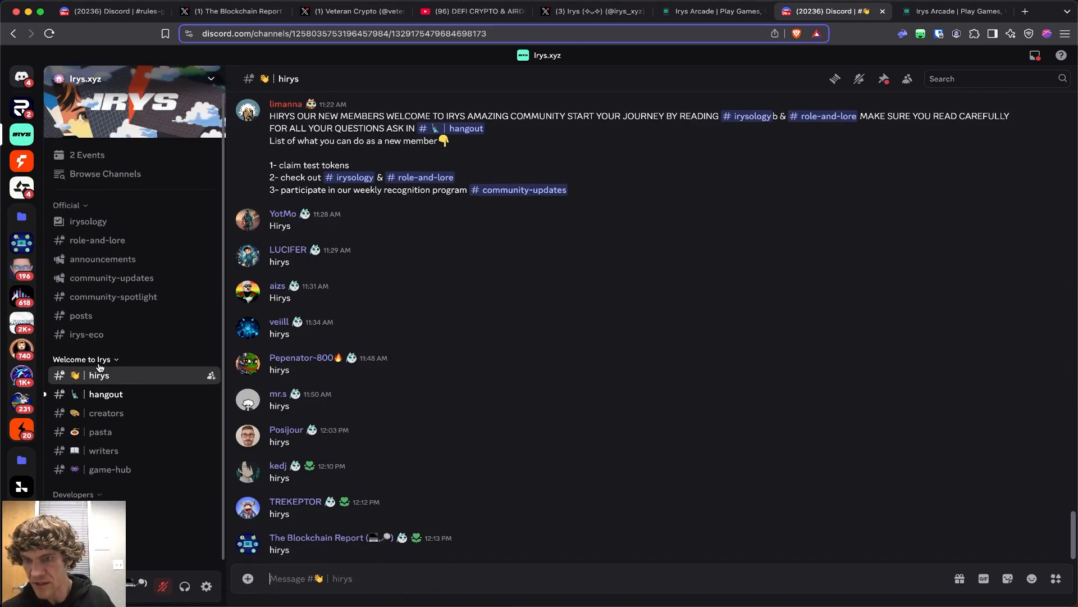
pyautogui.click(116, 395)
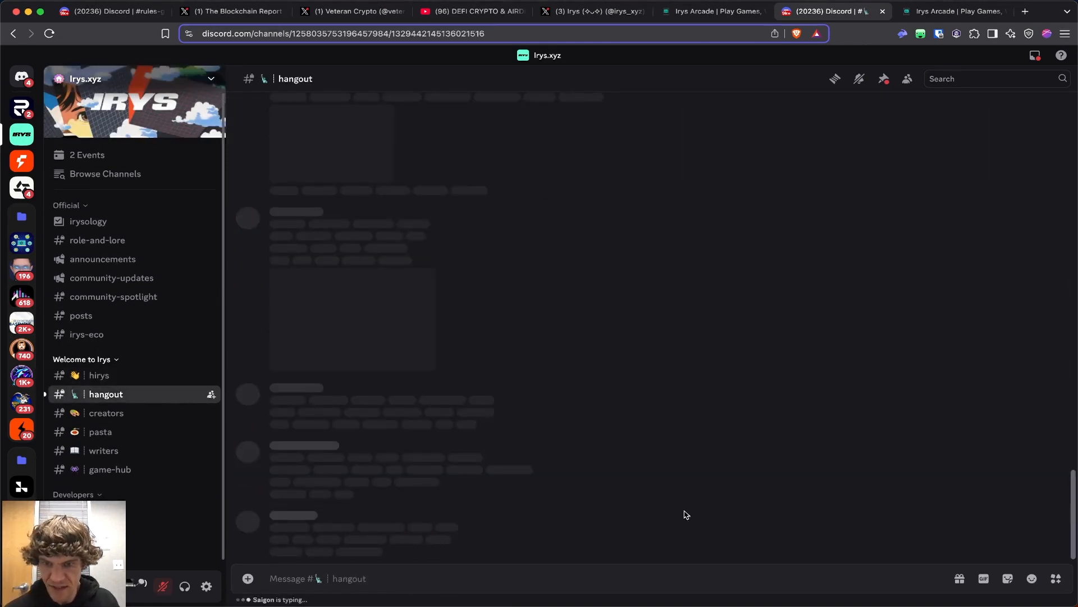
pyautogui.scroll(4, 684, 540)
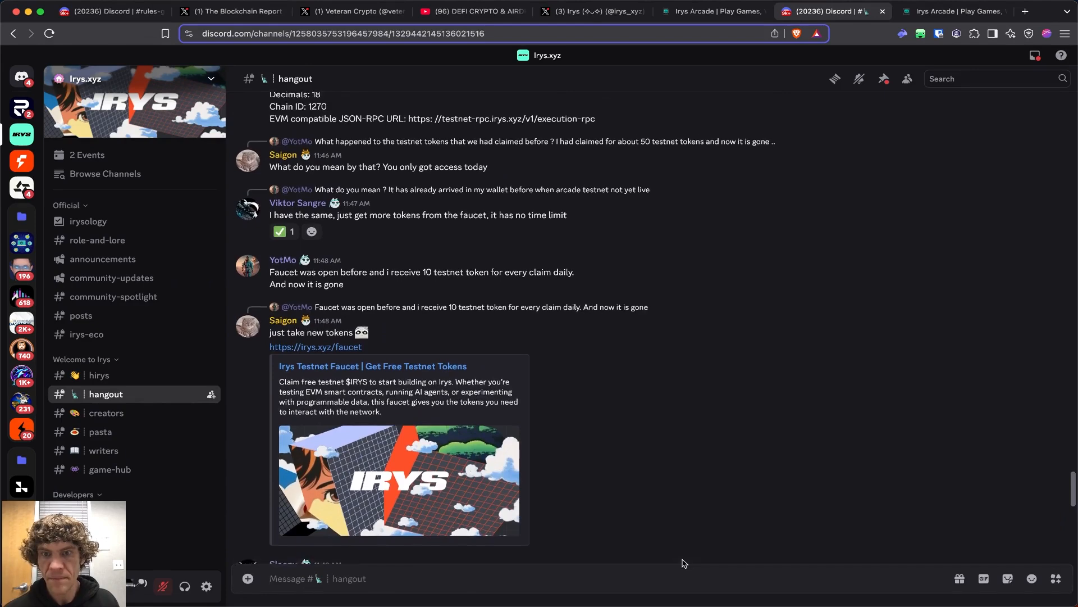
pyautogui.scroll(3, 683, 539)
pyautogui.scroll(3, 686, 471)
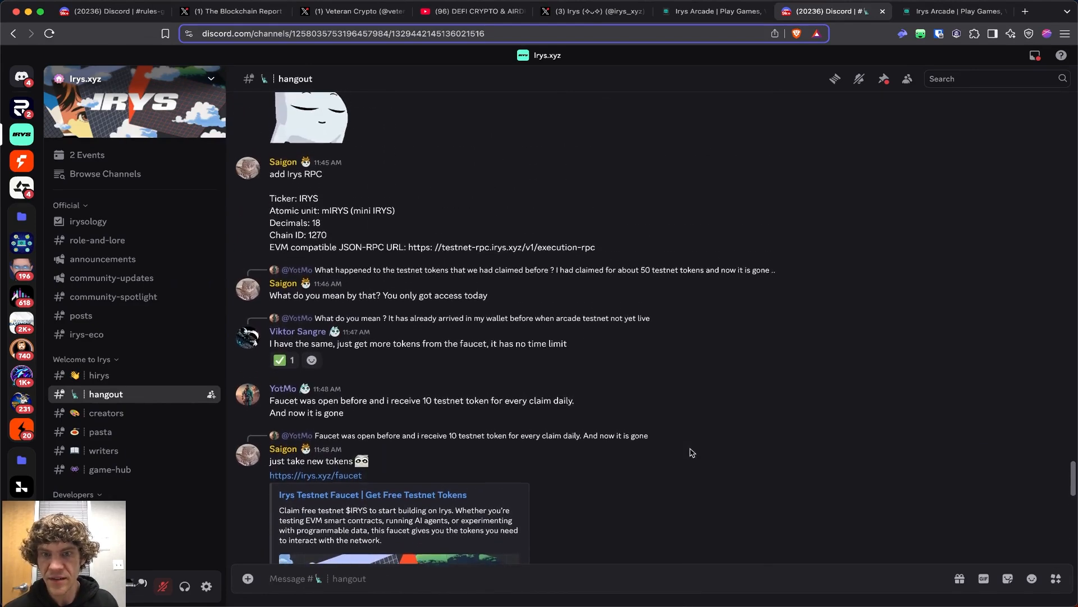
pyautogui.scroll(3, 689, 452)
pyautogui.scroll(2, 590, 254)
pyautogui.scroll(3, 581, 253)
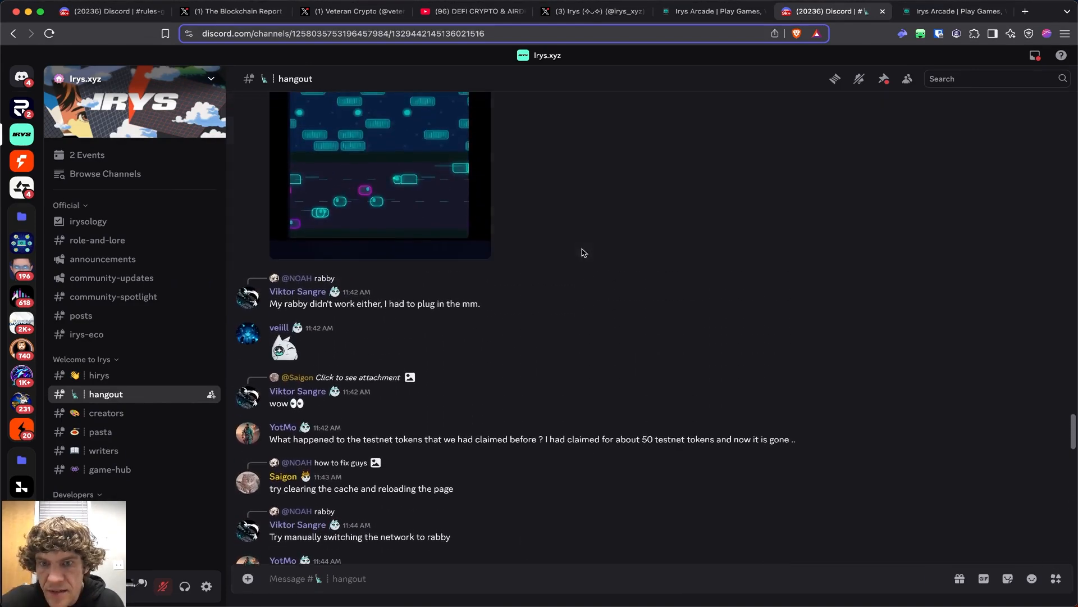
pyautogui.scroll(3, 583, 251)
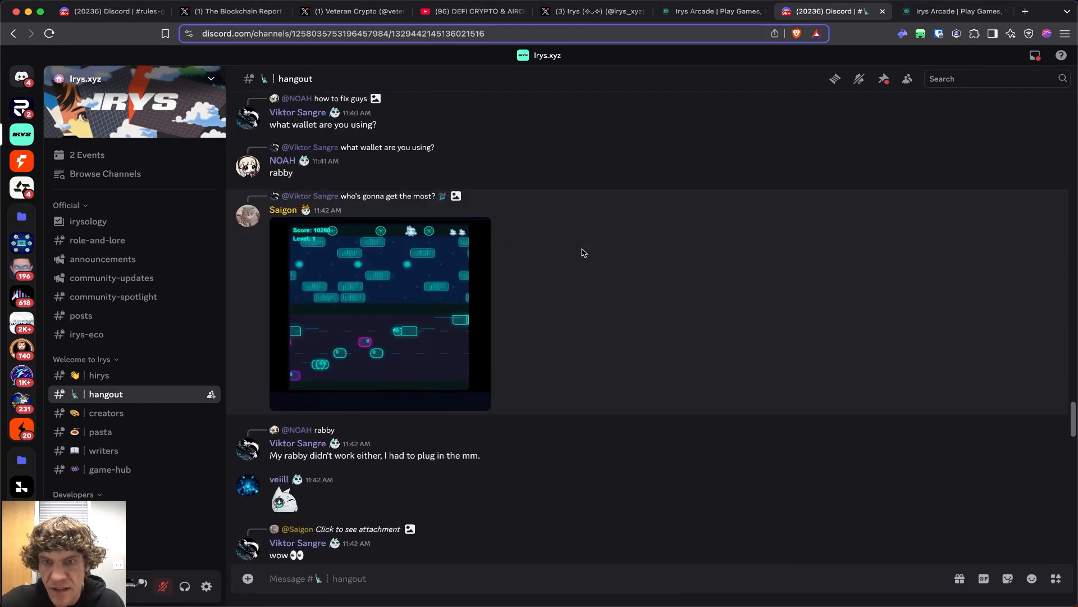
pyautogui.scroll(5, 583, 252)
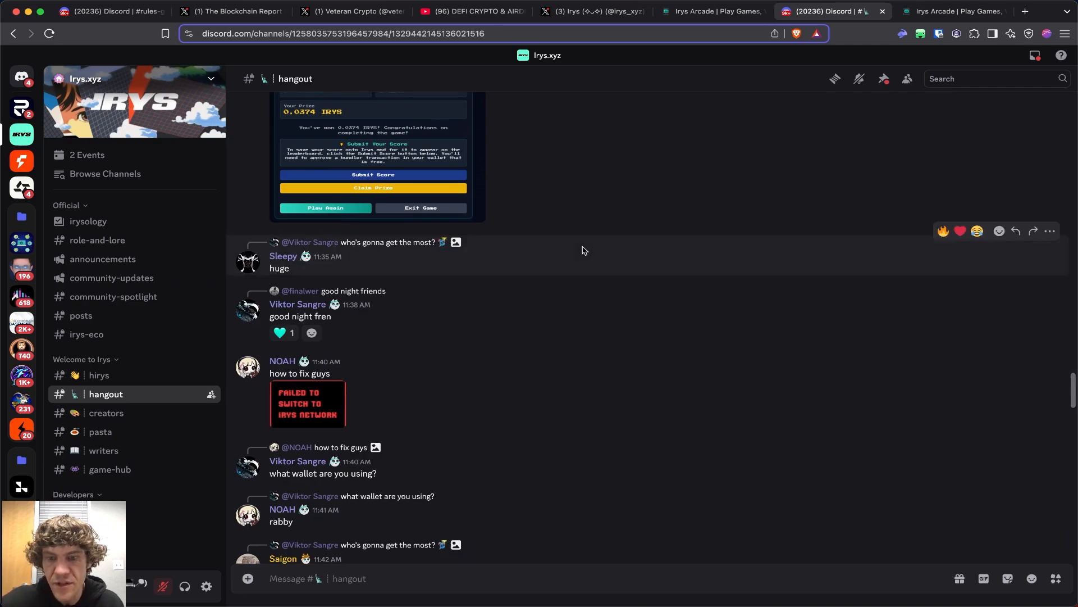
pyautogui.scroll(-5, 582, 250)
pyautogui.scroll(-5, 590, 244)
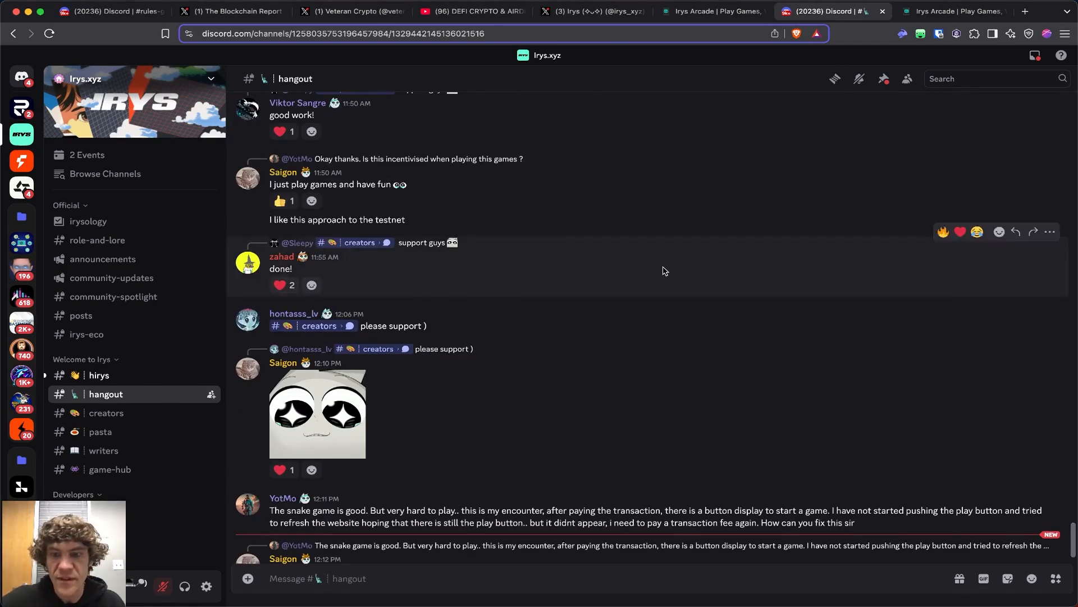
pyautogui.scroll(5, 662, 271)
pyautogui.scroll(5, 662, 271)
pyautogui.scroll(-2, 662, 287)
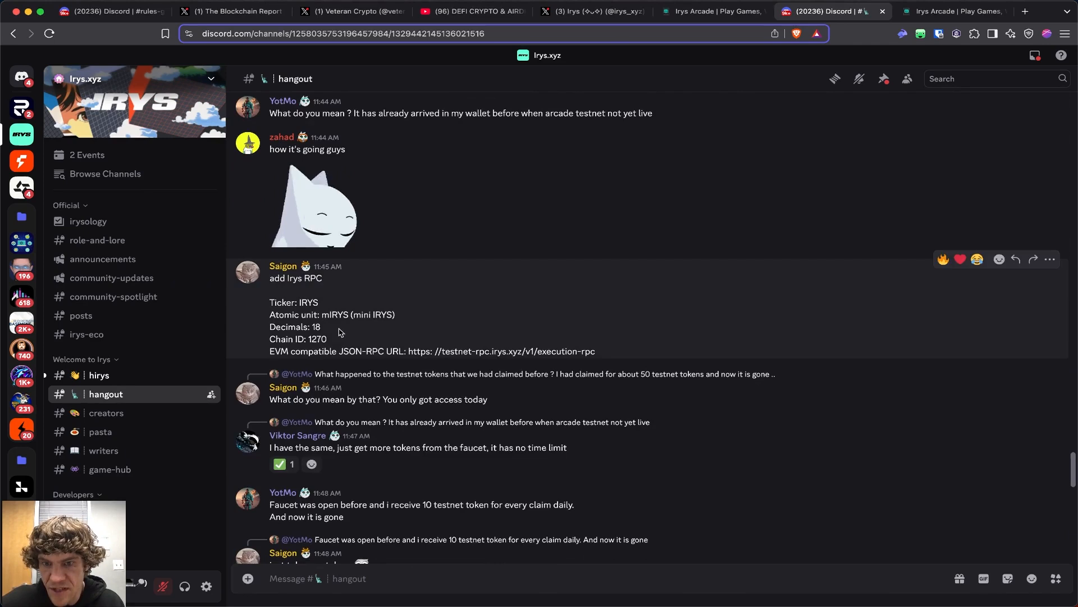
# - Start a Rabby custom network with chain ID 1270 and the Irys testnet RPC URL, removing its stray space
pyautogui.click(902, 35)
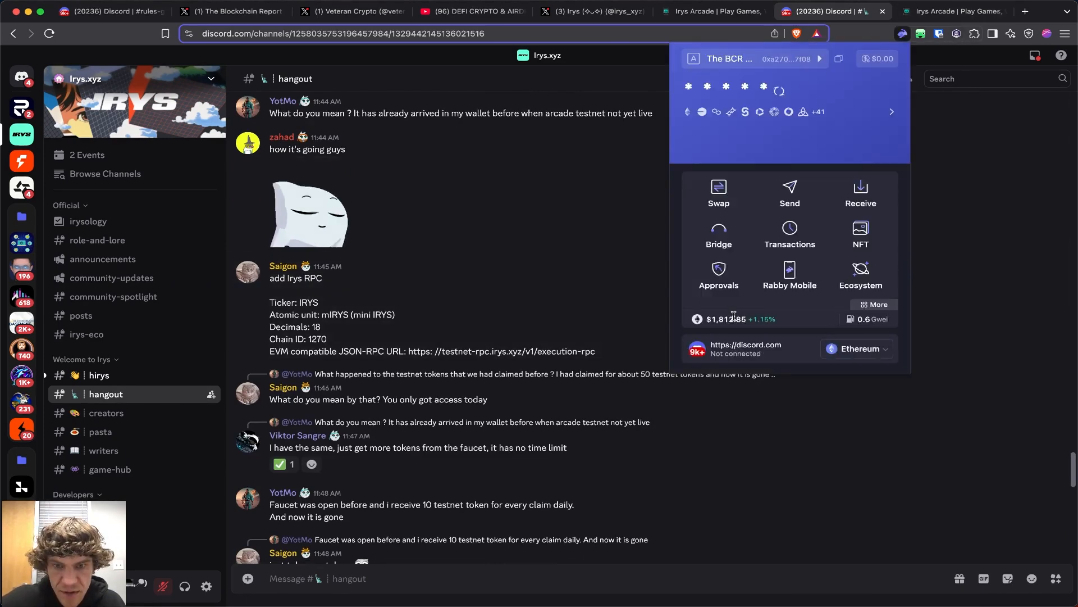
pyautogui.click(865, 306)
pyautogui.scroll(-3, 789, 252)
pyautogui.click(790, 253)
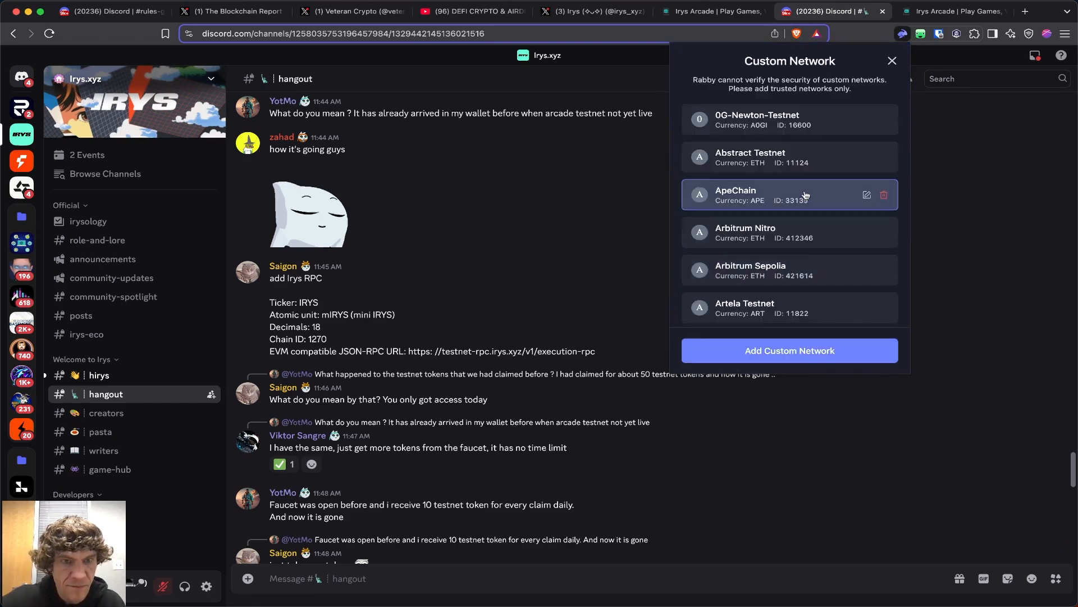
pyautogui.scroll(-5, 789, 311)
pyautogui.scroll(-5, 809, 316)
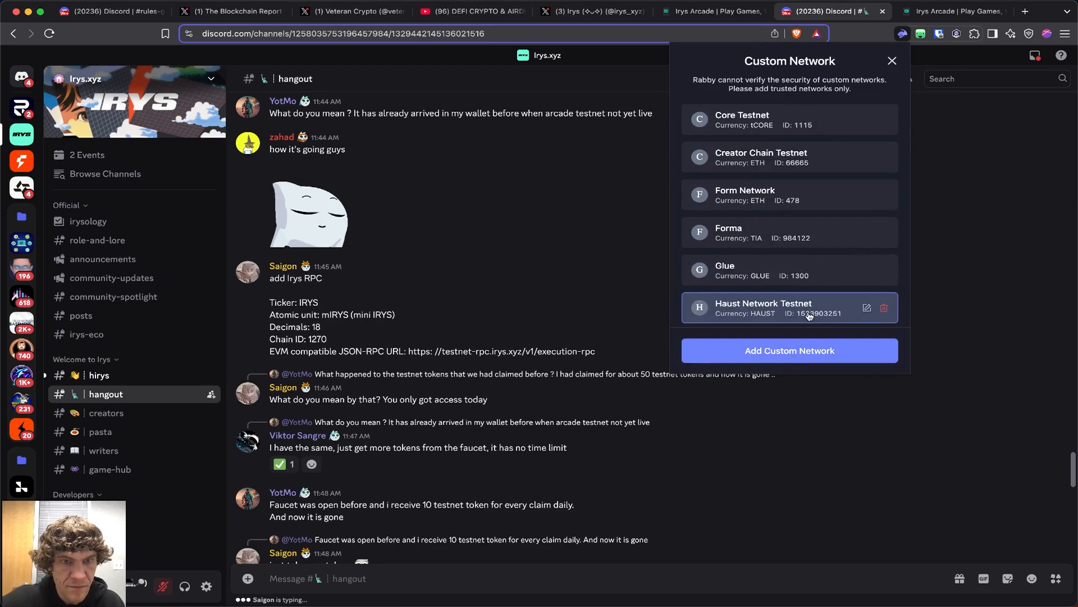
pyautogui.scroll(3, 809, 317)
pyautogui.click(789, 350)
pyautogui.click(783, 187)
pyautogui.write('1270')
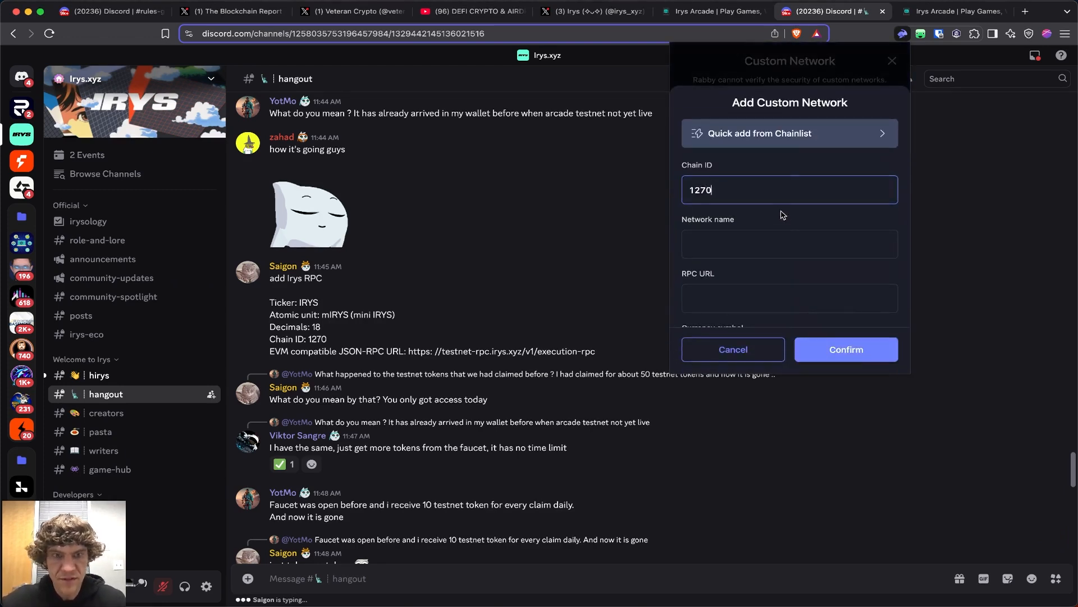
pyautogui.click(771, 296)
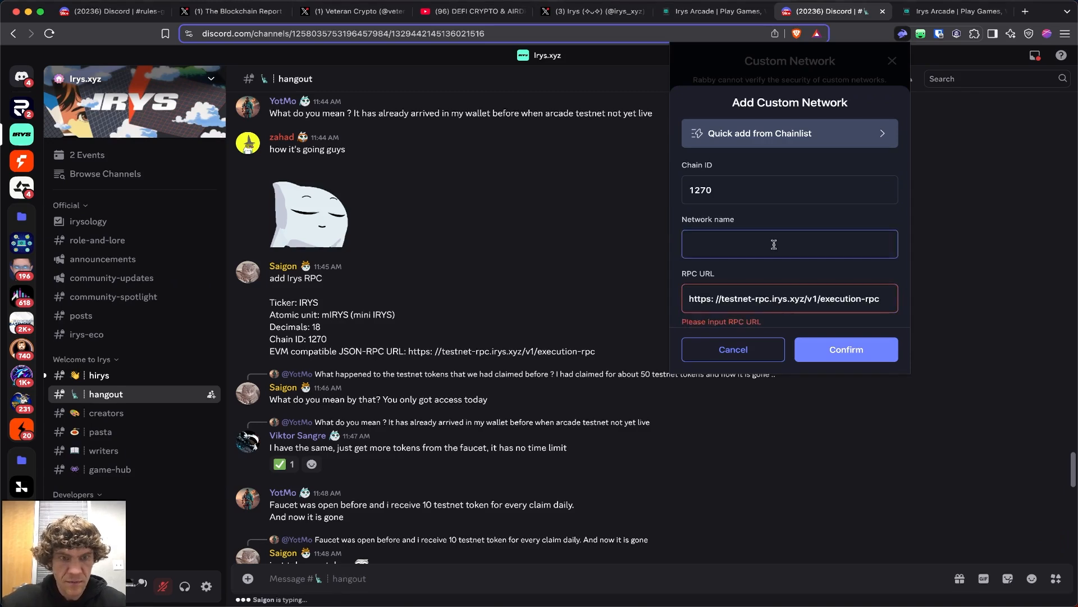
pyautogui.click(716, 298)
pyautogui.press('BackSpace')
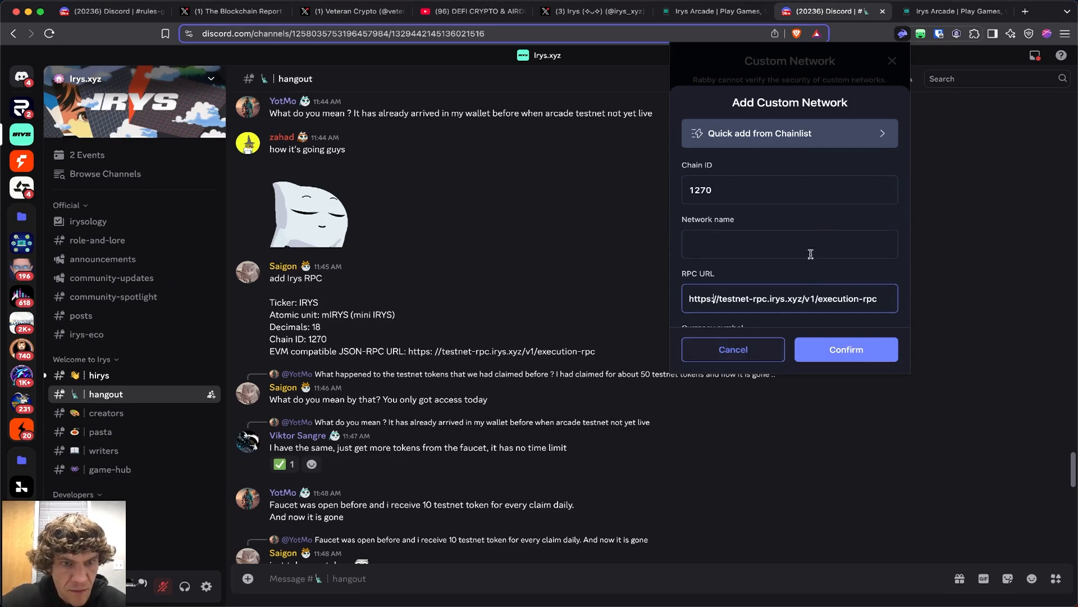
# - Name the network 'Irys Network', set currency symbol IRYS and confirm it
pyautogui.click(813, 231)
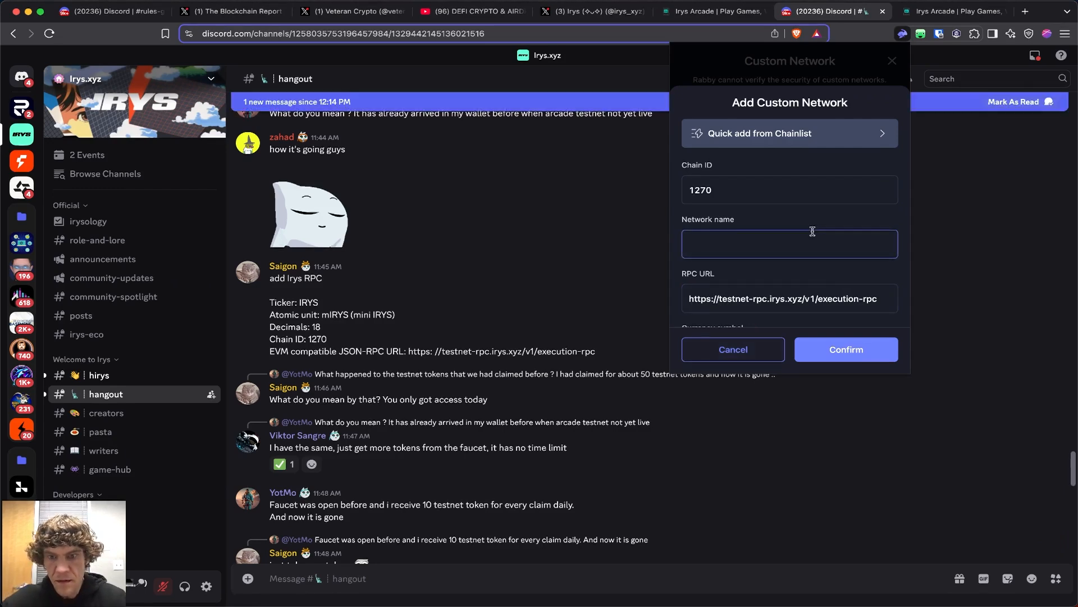
pyautogui.press('BackSpace')
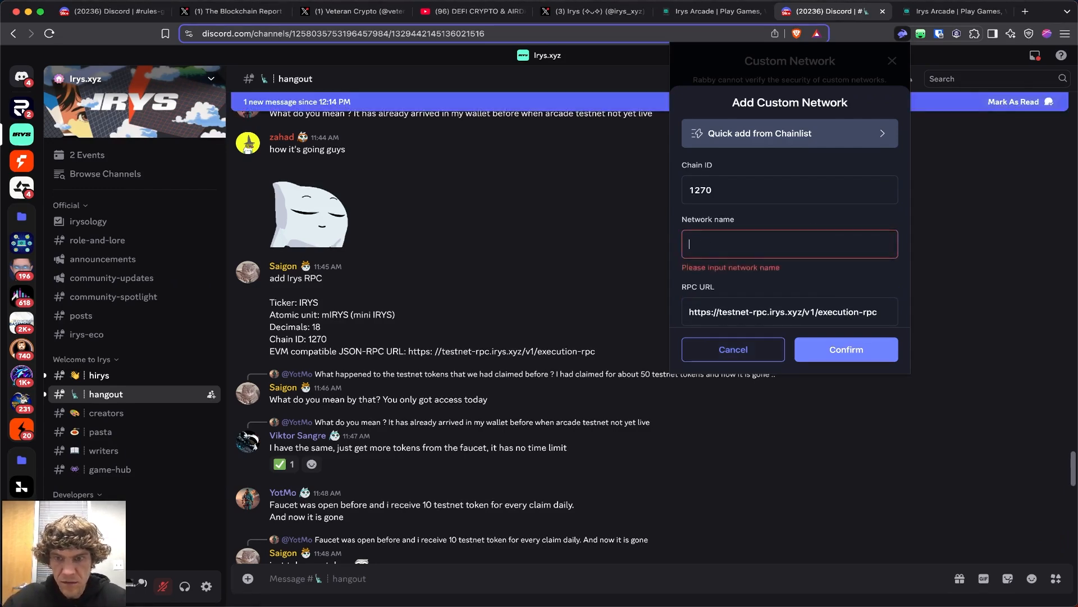
pyautogui.write('Irys Networ')
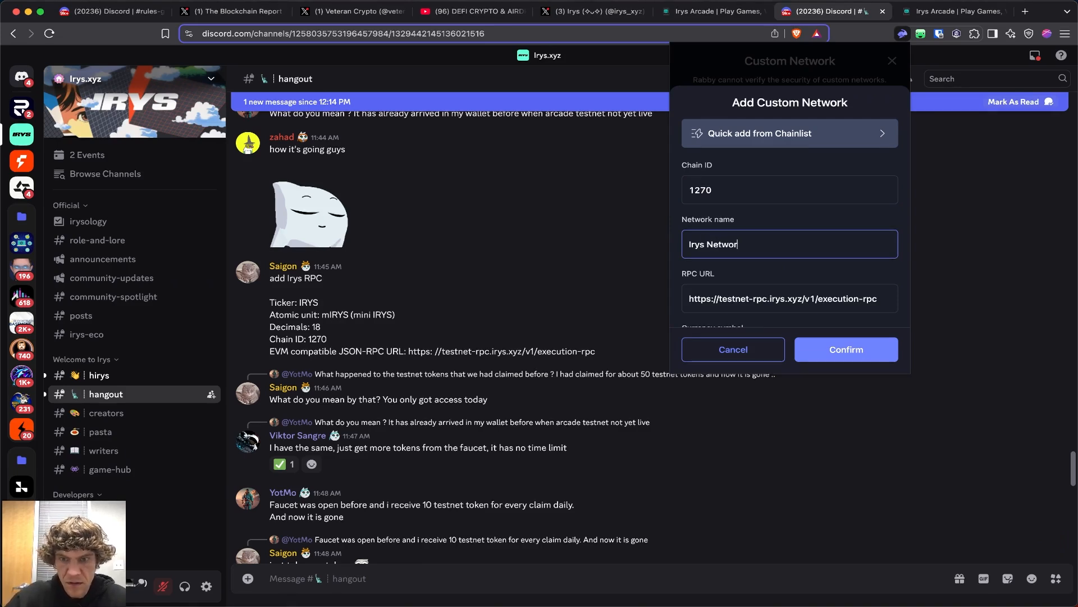
pyautogui.press('Tab')
pyautogui.press('Tab')
pyautogui.write('IRYS')
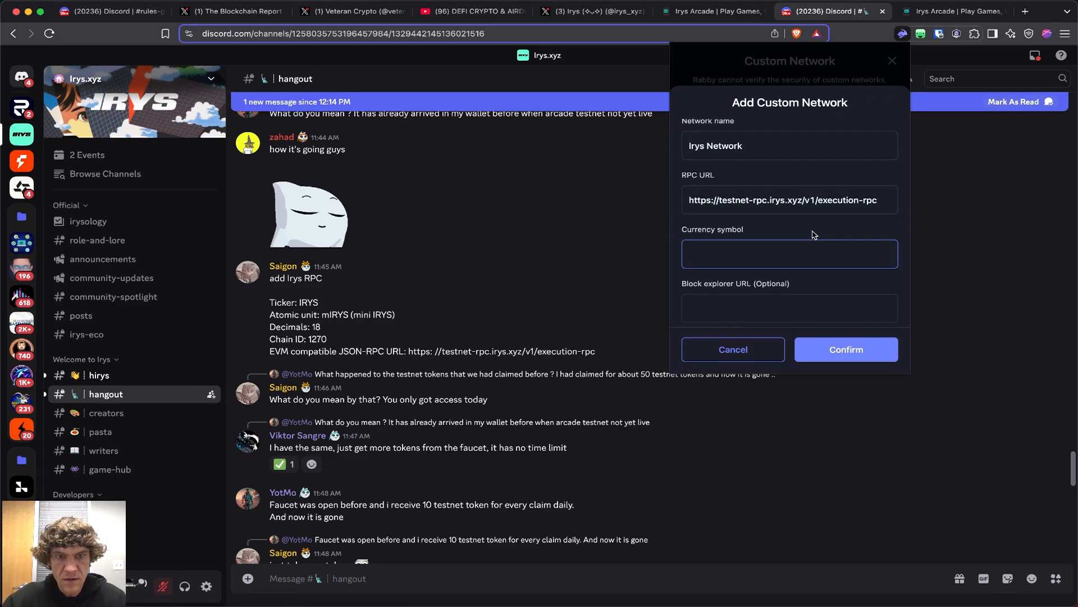
pyautogui.click(835, 347)
pyautogui.click(827, 355)
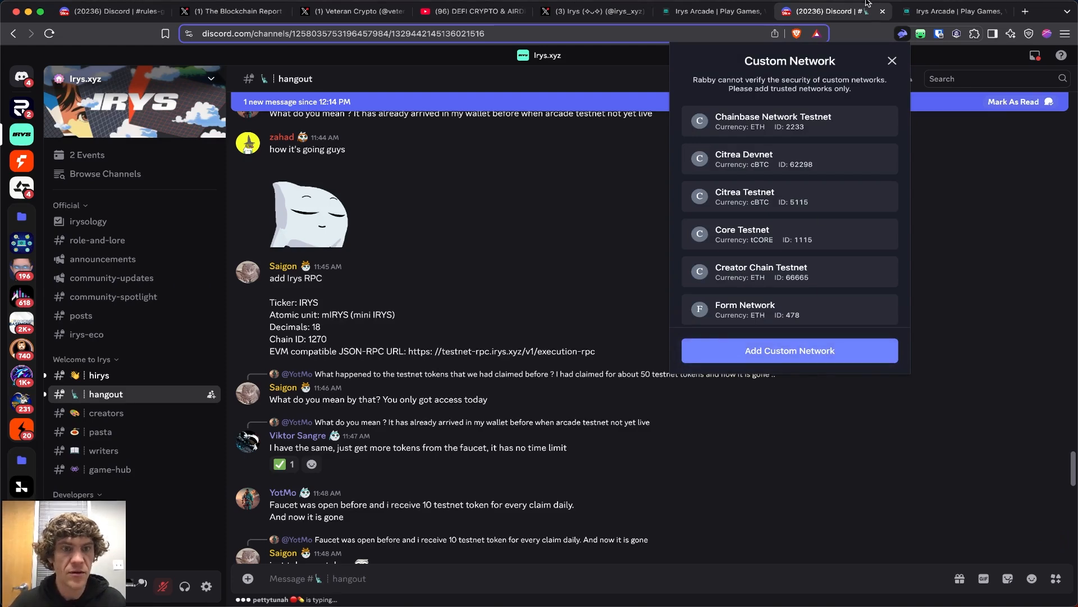
# - Switch the arcade's connected wallet to the Irys Network
pyautogui.click(714, 11)
pyautogui.click(860, 67)
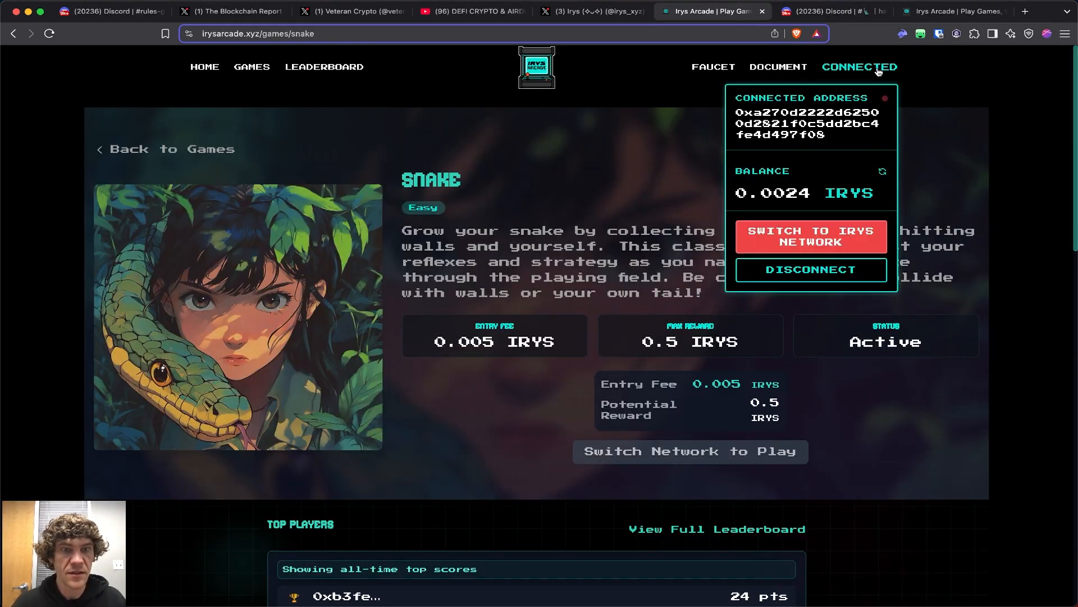
pyautogui.click(842, 237)
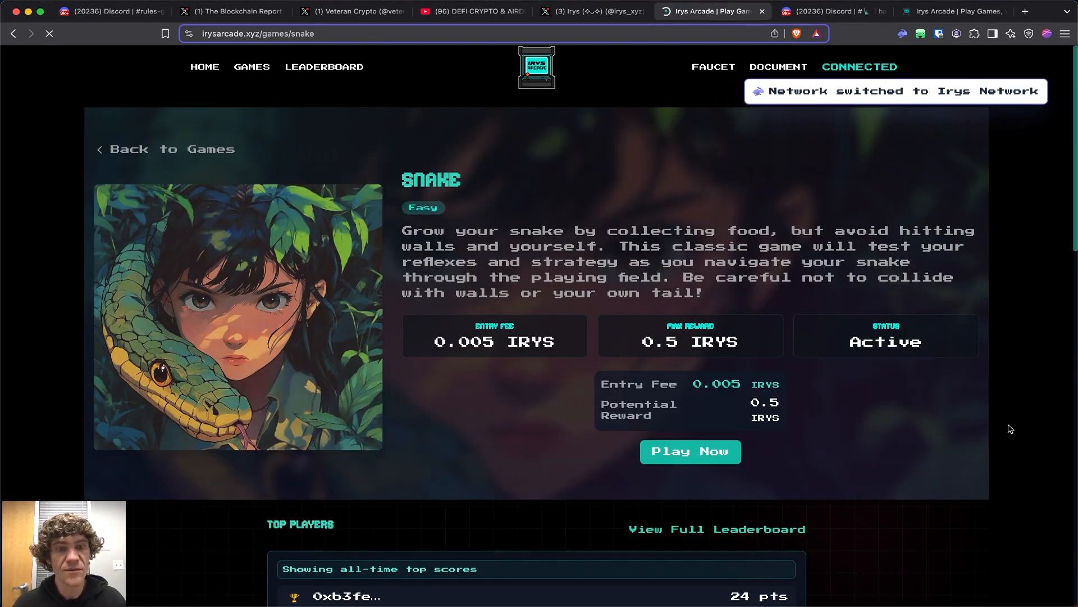
pyautogui.click(834, 12)
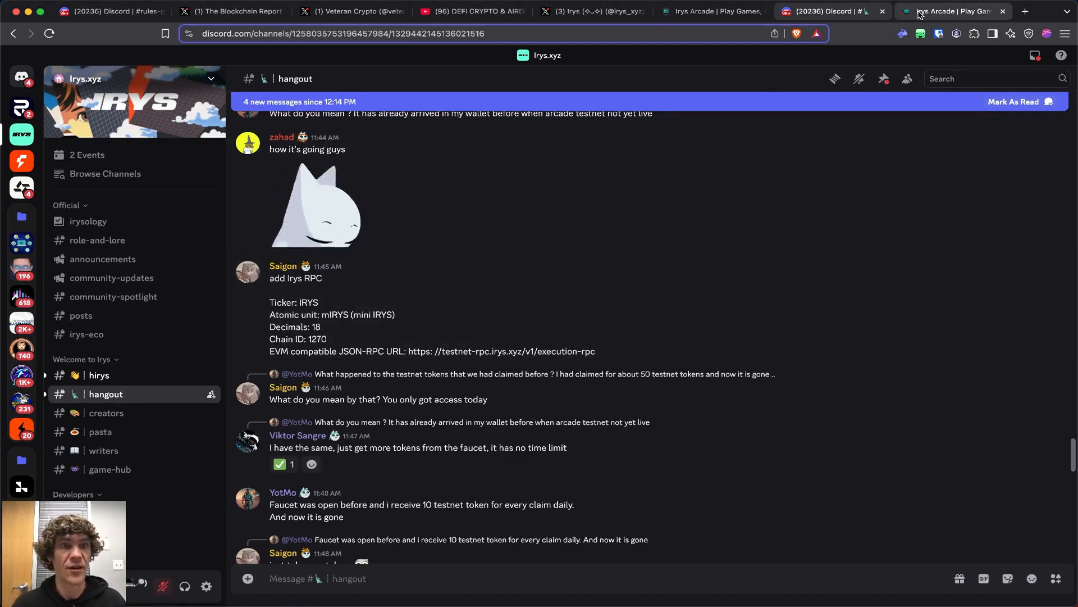
pyautogui.click(712, 10)
# - Play Now and sign the 0.005 IRYS Snake entry-fee transaction in Rabby
pyautogui.click(707, 449)
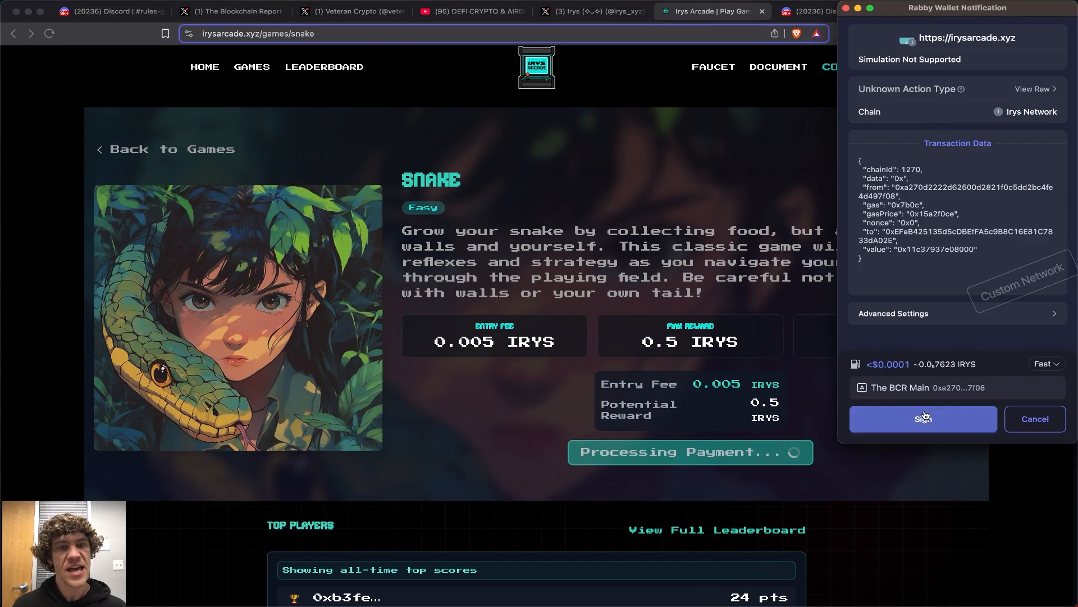
pyautogui.click(924, 416)
pyautogui.click(907, 418)
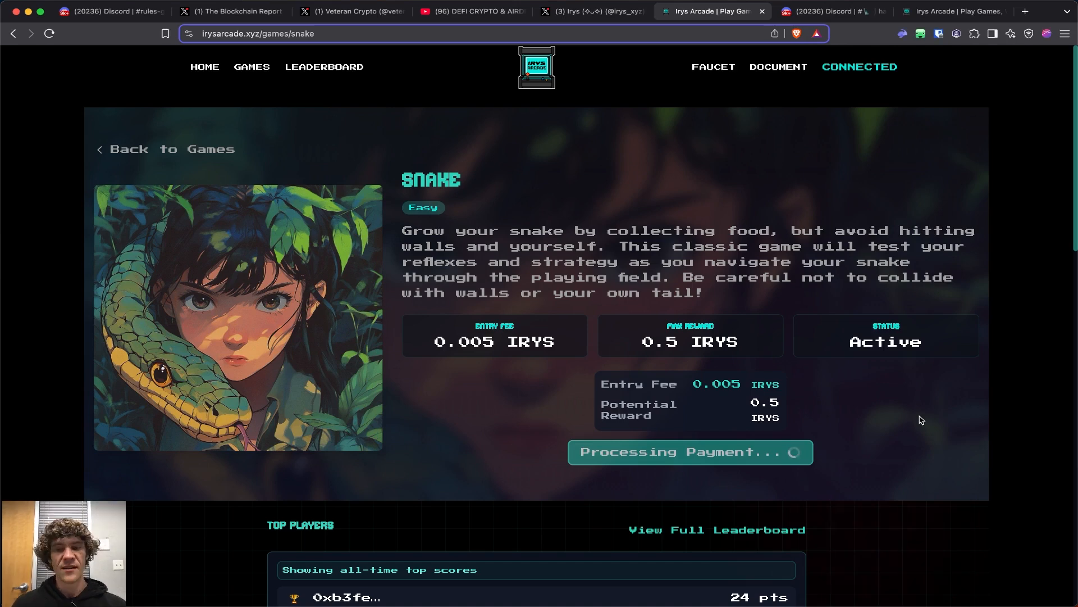
pyautogui.scroll(-5, 921, 419)
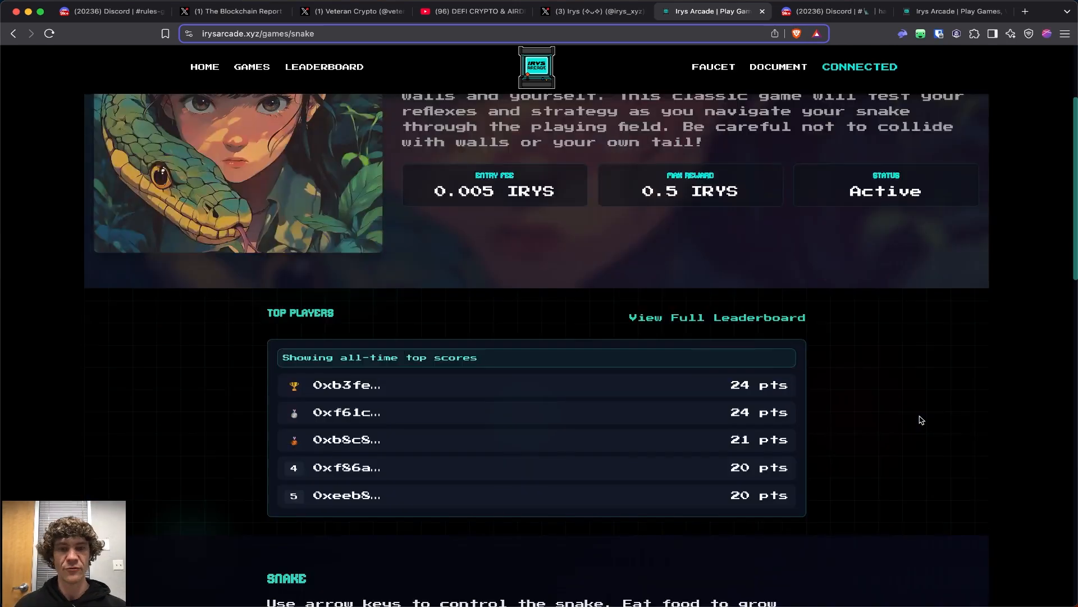
pyautogui.scroll(-5, 920, 420)
# - Play a Snake round ending at 0 points and submit the score, signing in Rabby
pyautogui.click(505, 410)
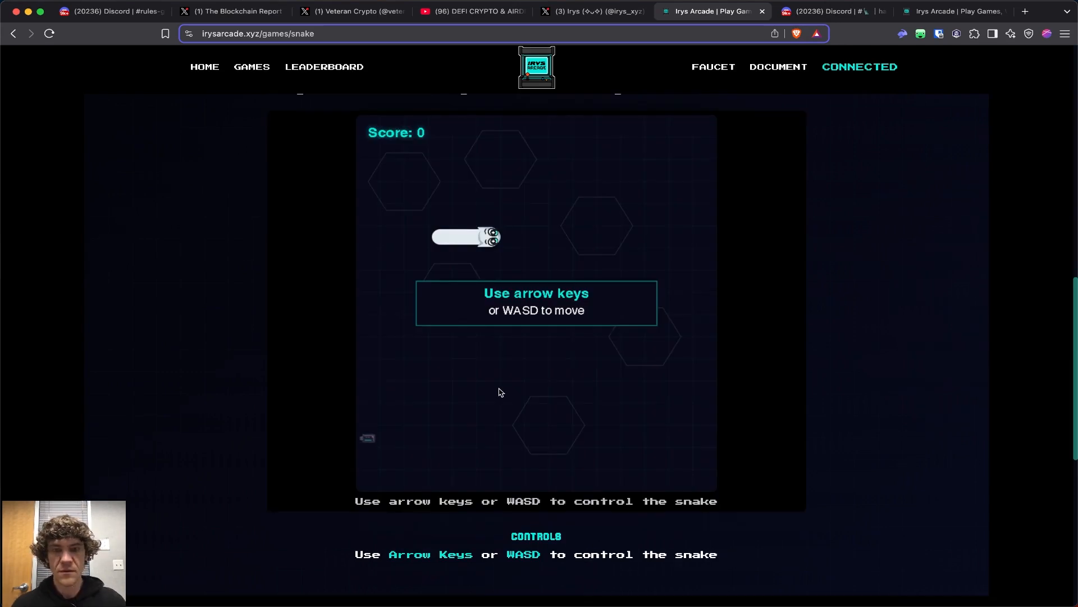
pyautogui.press('Down')
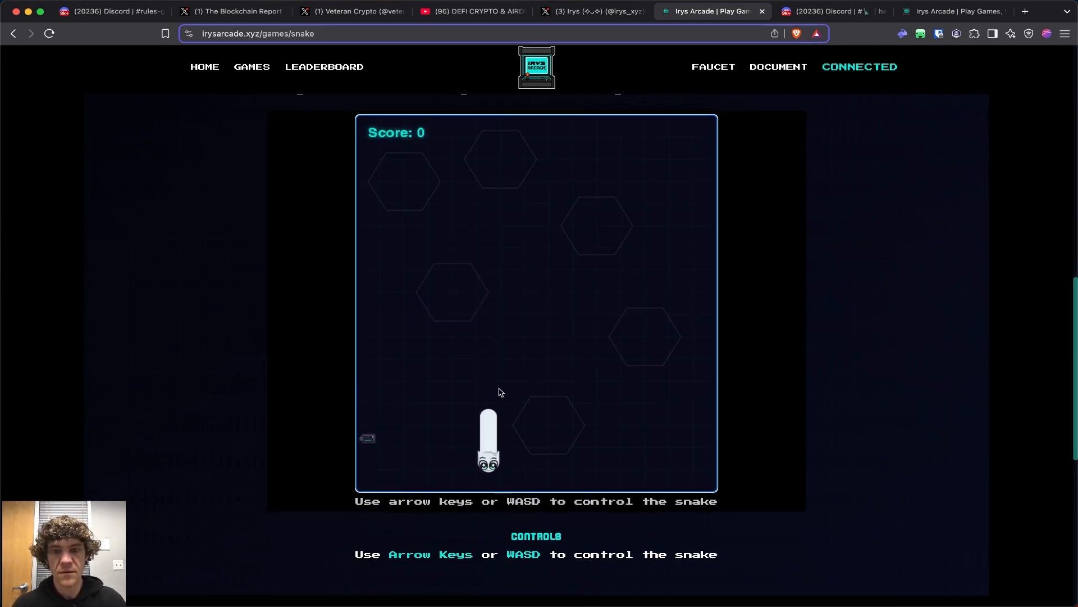
pyautogui.press('Left')
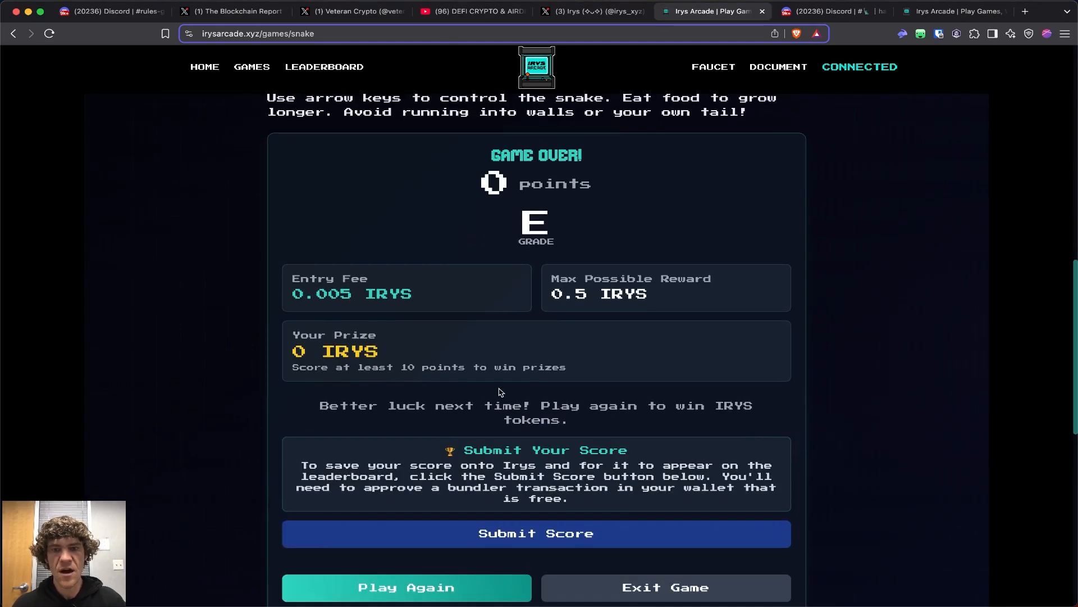
pyautogui.click(482, 541)
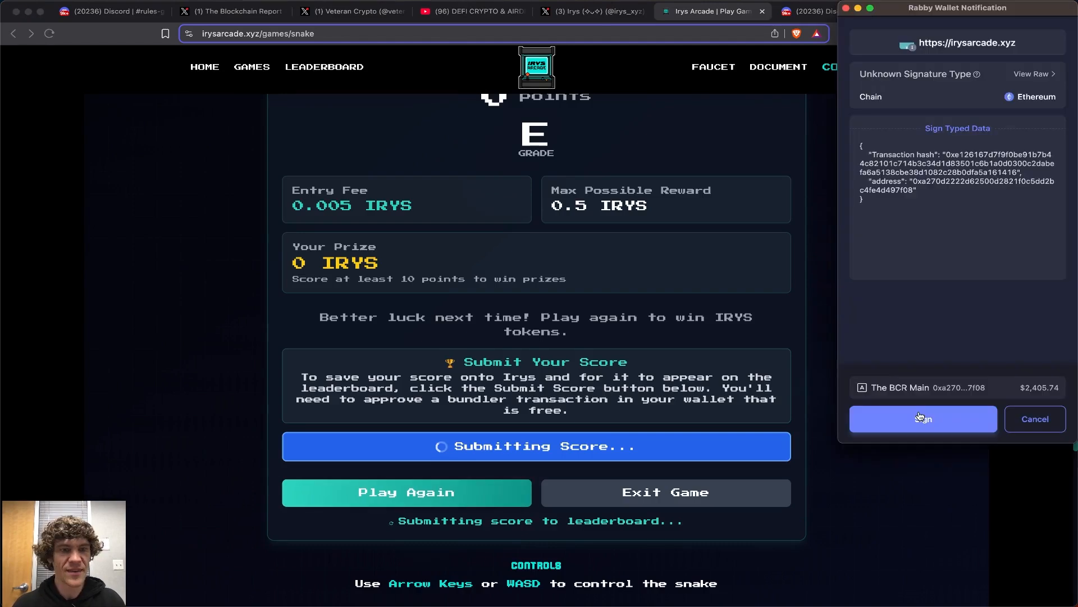
pyautogui.click(924, 419)
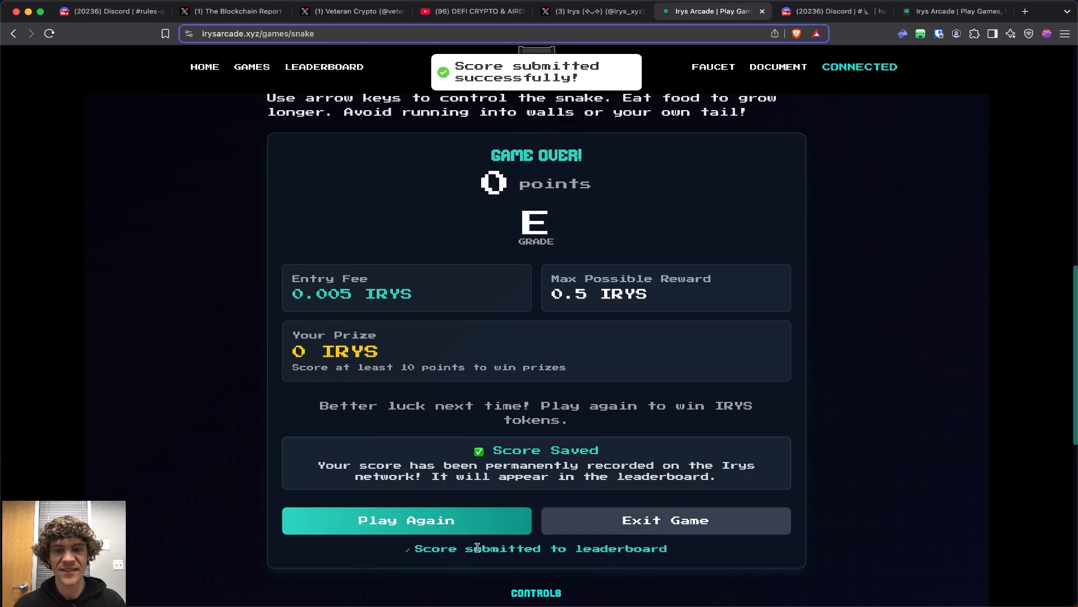
# - Try Play Again and dismiss the Insufficient funds alert
pyautogui.click(463, 529)
pyautogui.scroll(3, 462, 536)
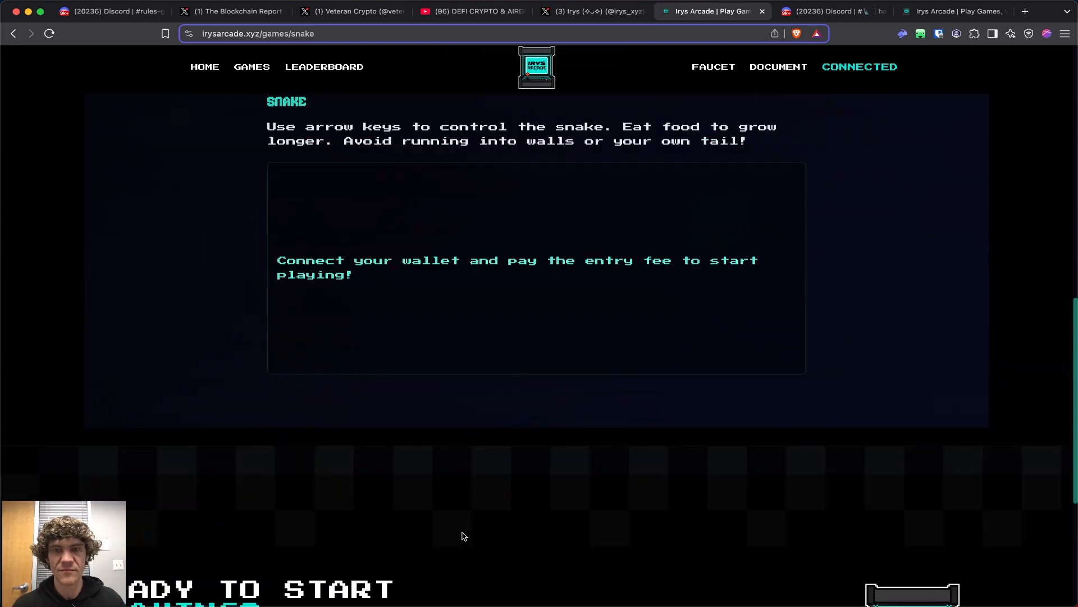
pyautogui.scroll(2, 463, 536)
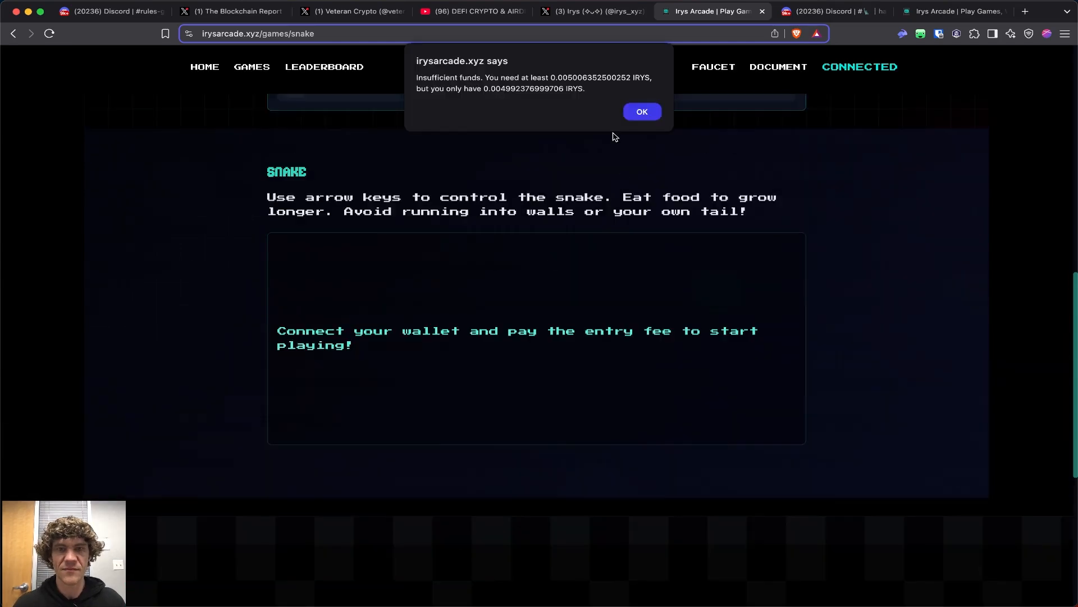
pyautogui.click(640, 111)
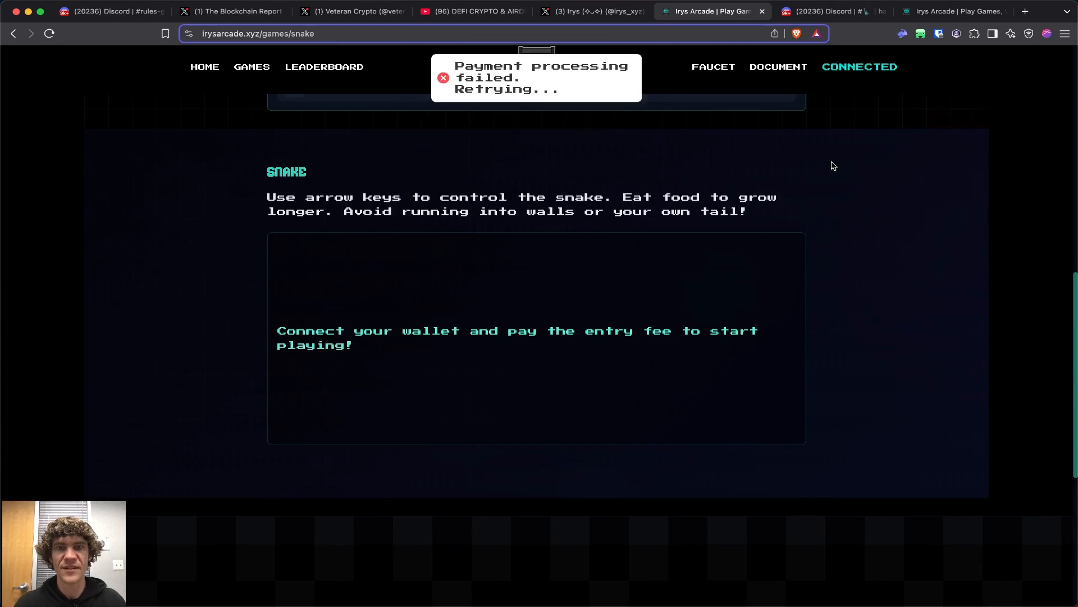
pyautogui.scroll(5, 832, 165)
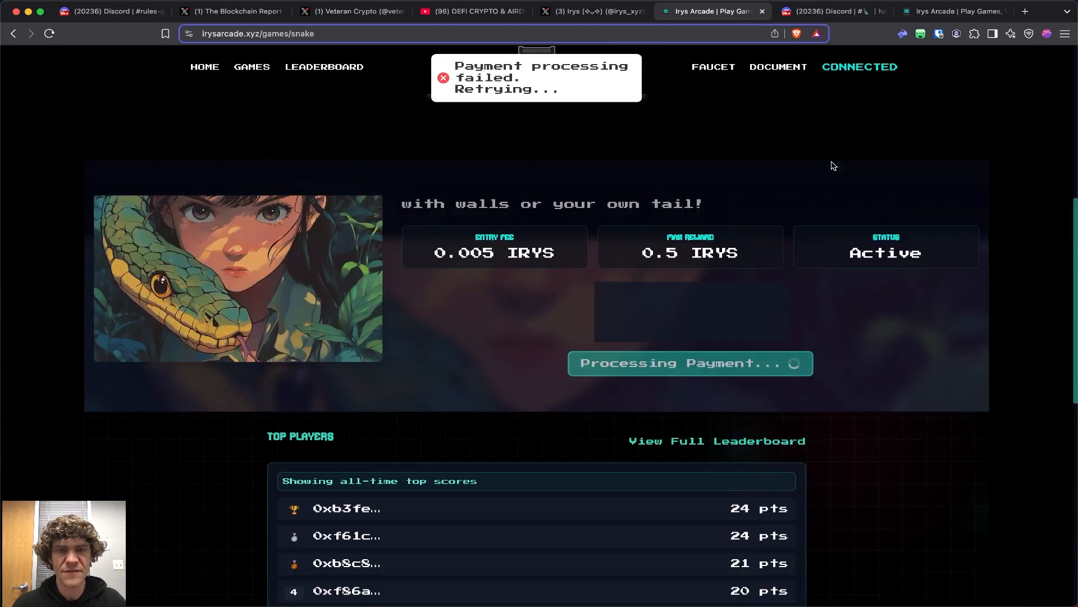
pyautogui.scroll(3, 833, 165)
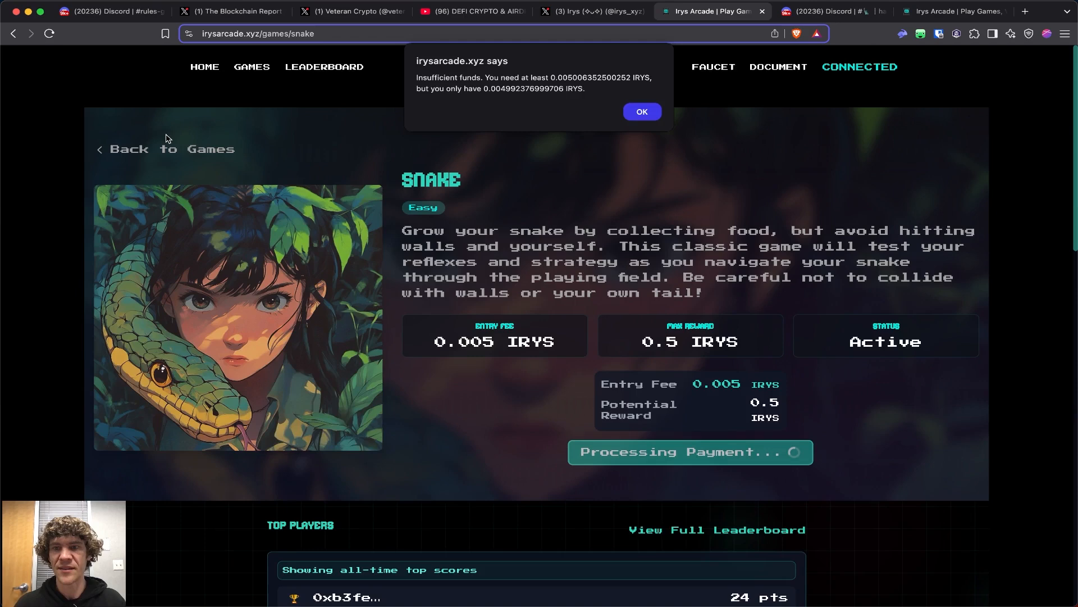
pyautogui.press('Return')
# - Return to the Arcade Games list showing Snake, Frogger, Pac-Man and Minesweeper
pyautogui.click(156, 152)
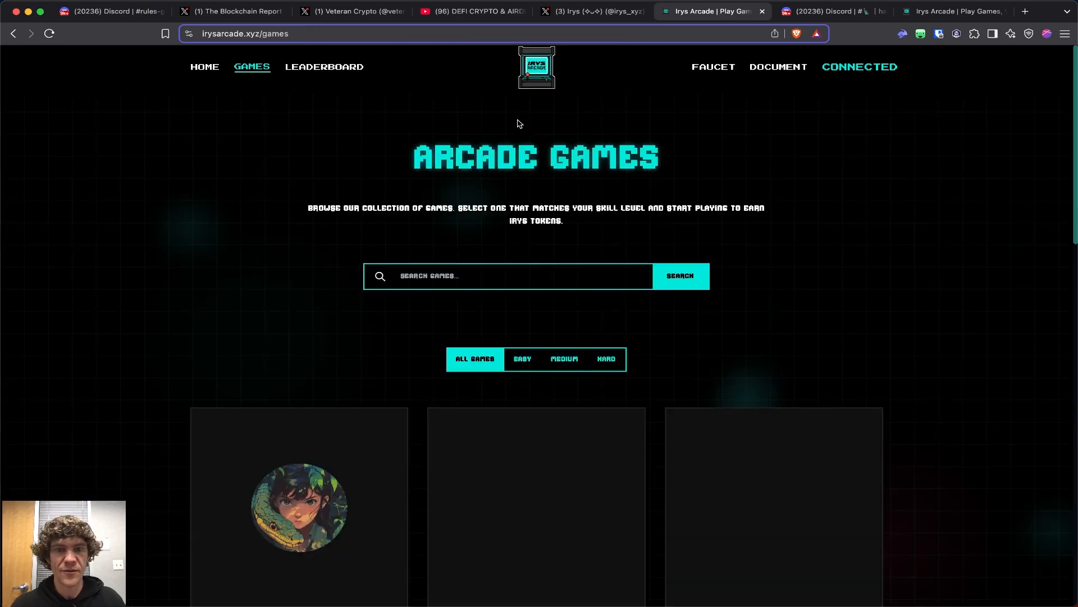
pyautogui.scroll(-3, 895, 212)
pyautogui.scroll(3, 895, 213)
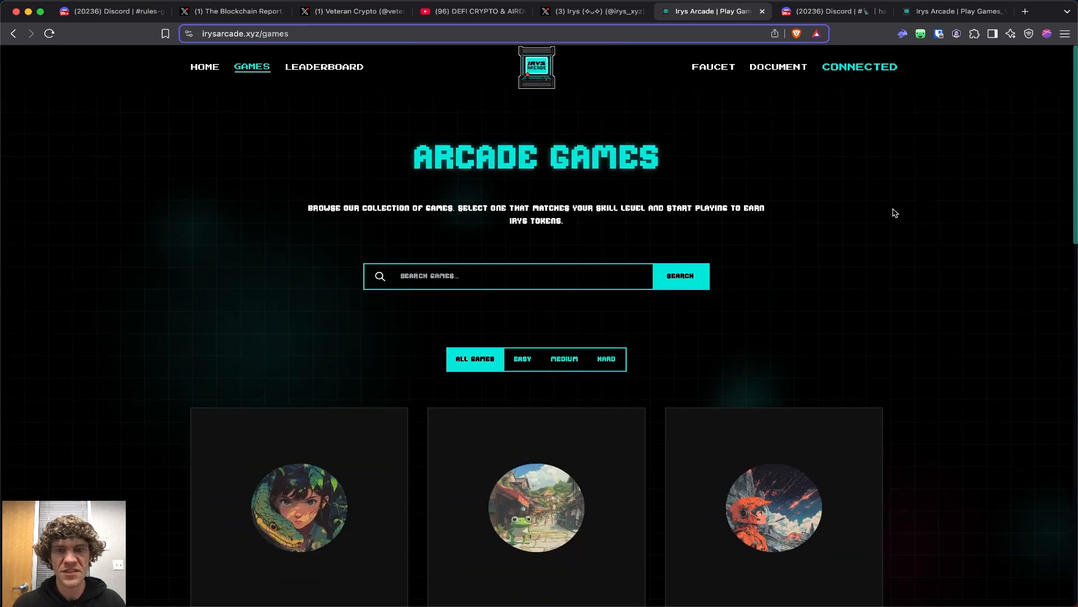
pyautogui.scroll(-10, 894, 212)
pyautogui.scroll(4, 894, 212)
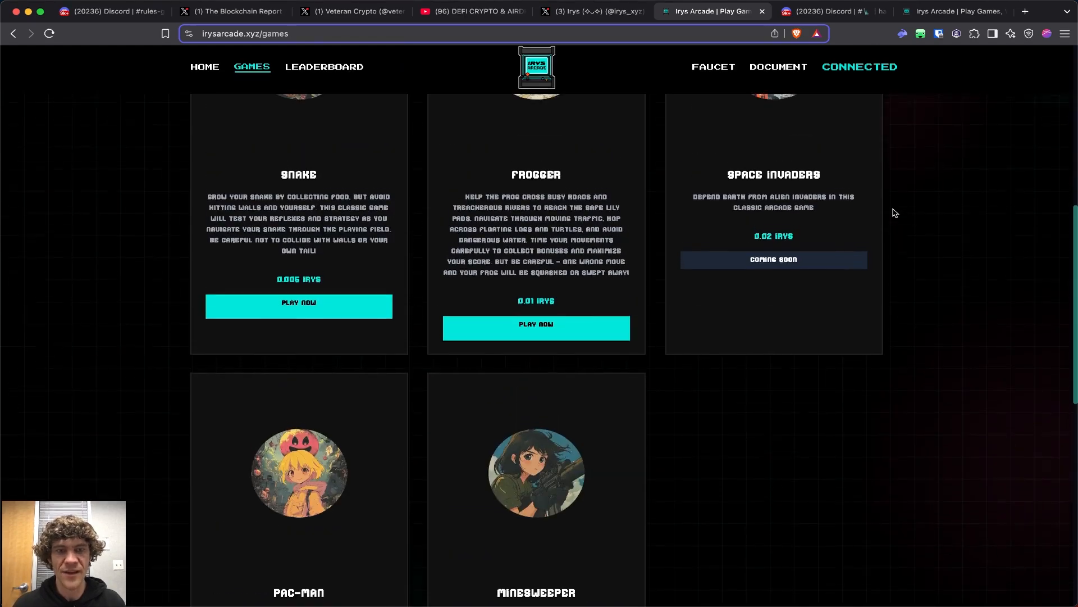
pyautogui.scroll(-2, 895, 213)
pyautogui.scroll(4, 895, 213)
pyautogui.scroll(5, 895, 213)
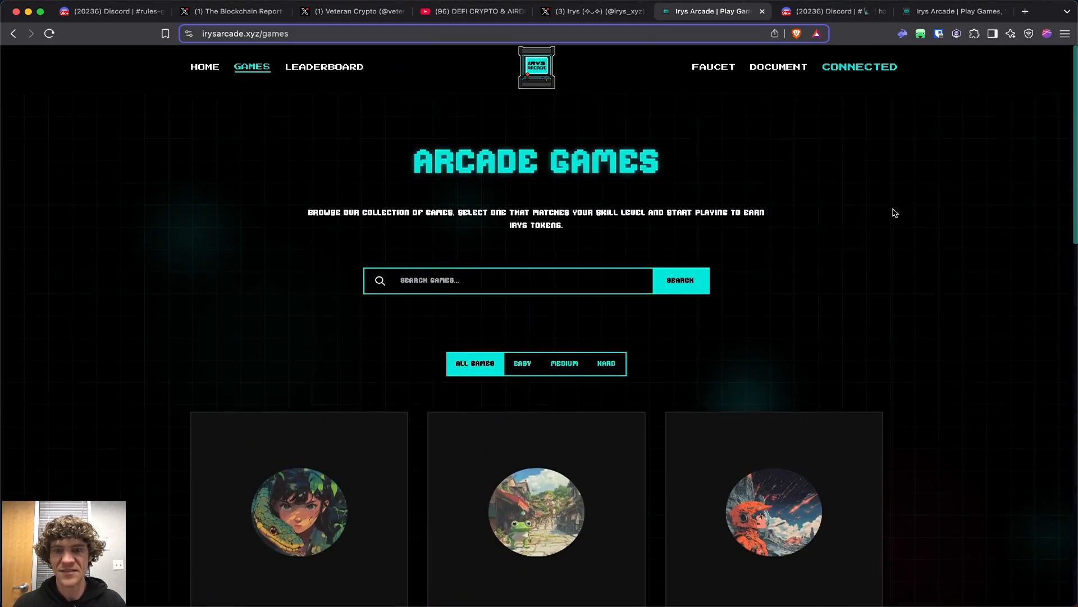